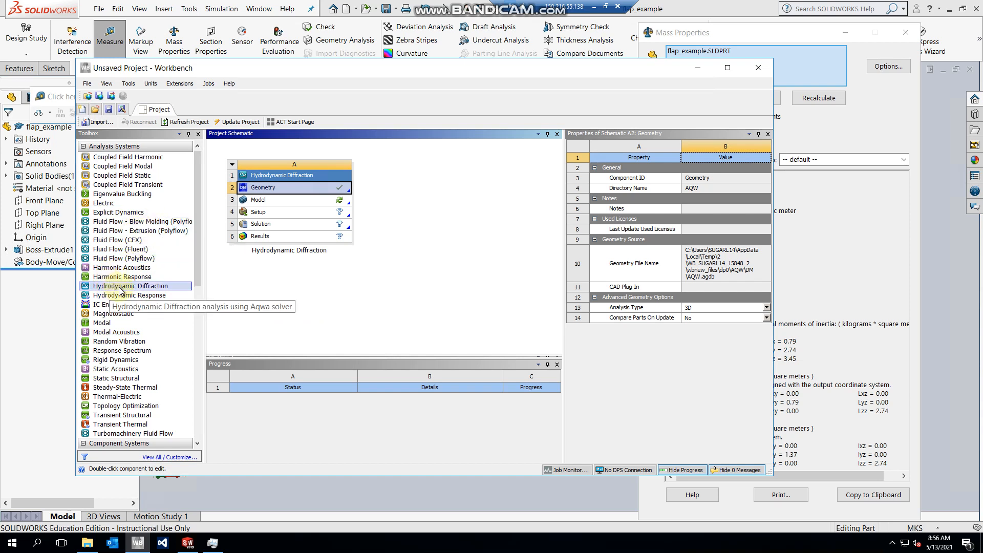
Step: Open the Hydrodynamic Diffraction system's geometry for editing in DesignModeler
mouse_move(125, 290)
mouse_down()
mouse_move(235, 256)
mouse_move(277, 229)
mouse_move(143, 284)
mouse_up()
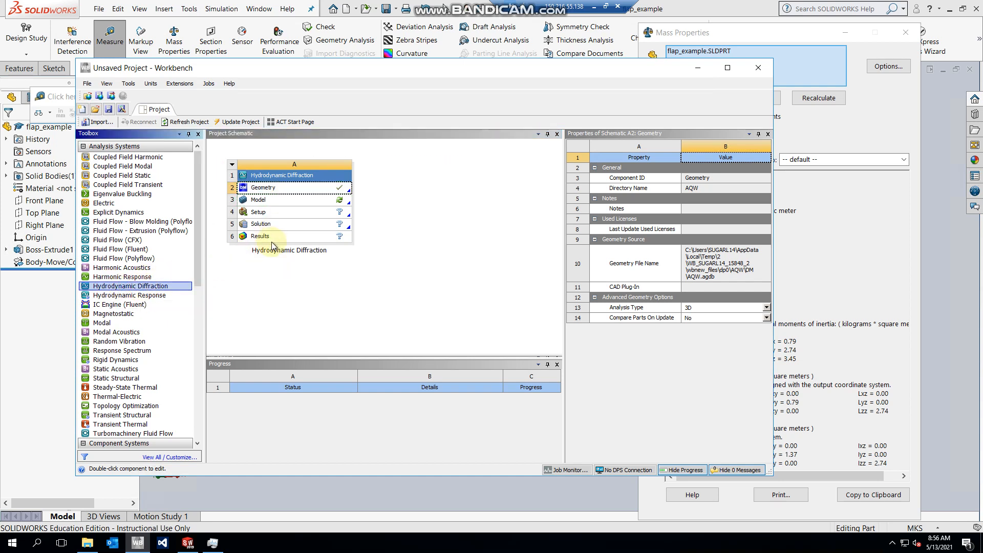
click(295, 187)
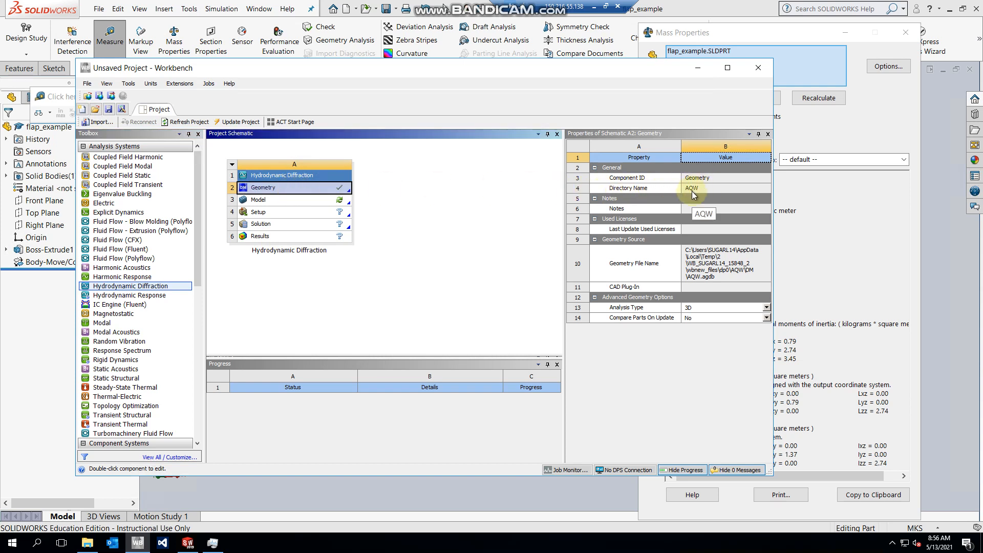
right_click(280, 188)
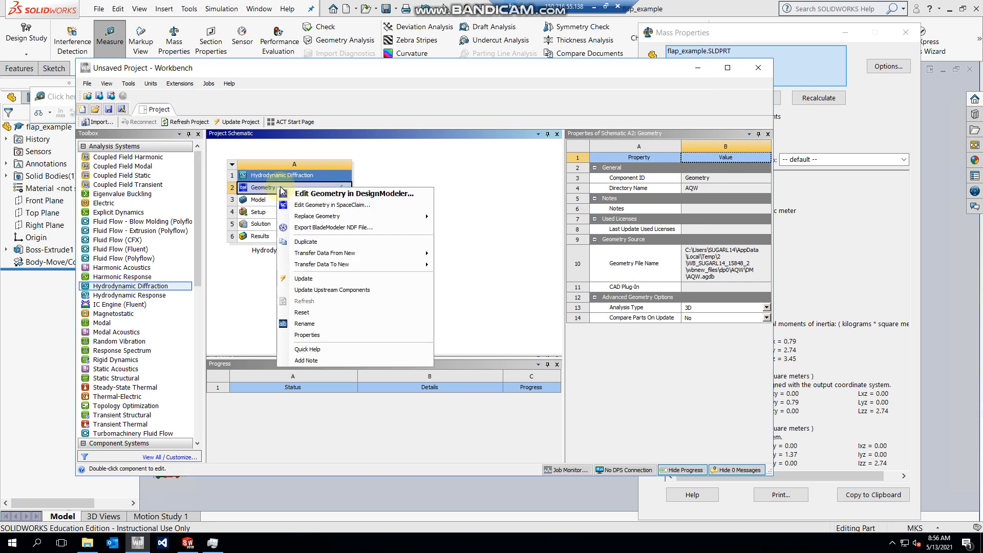
click(327, 195)
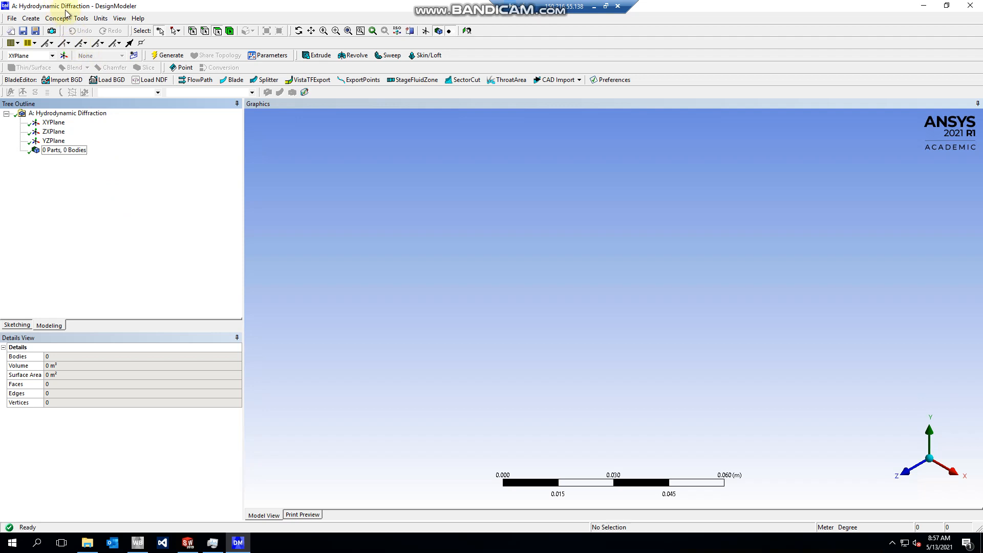
Step: Open the program options and display the Parallel Processing settings under Common Settings
click(81, 18)
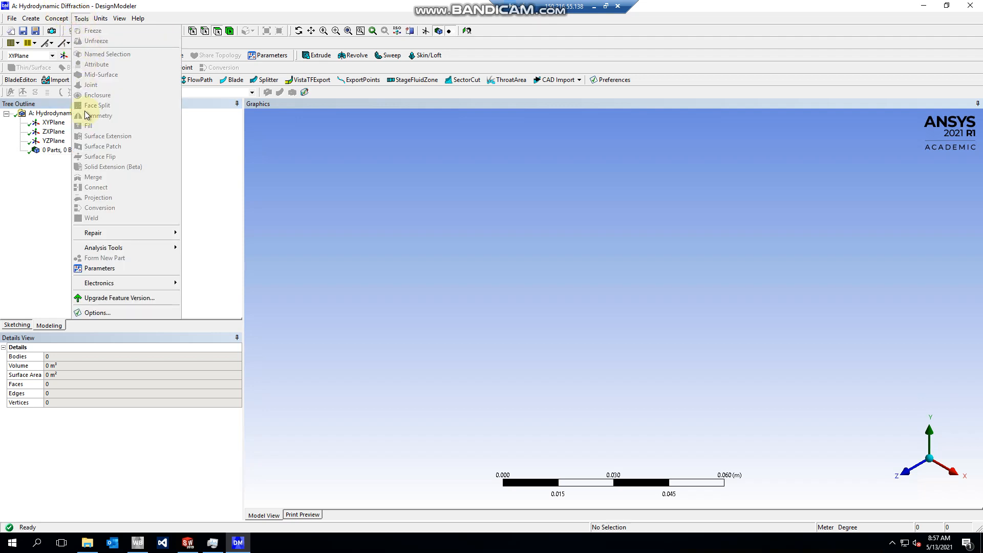
click(95, 312)
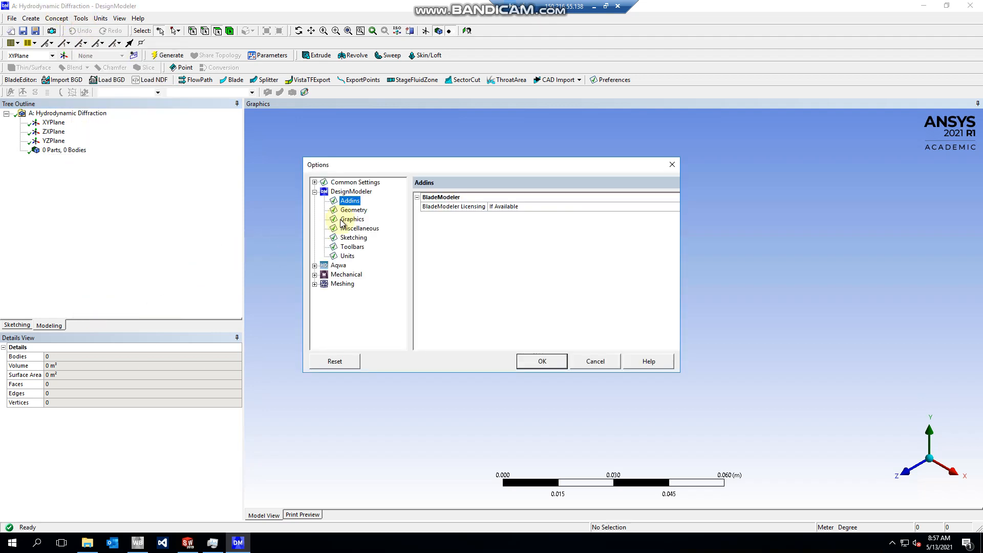
click(314, 183)
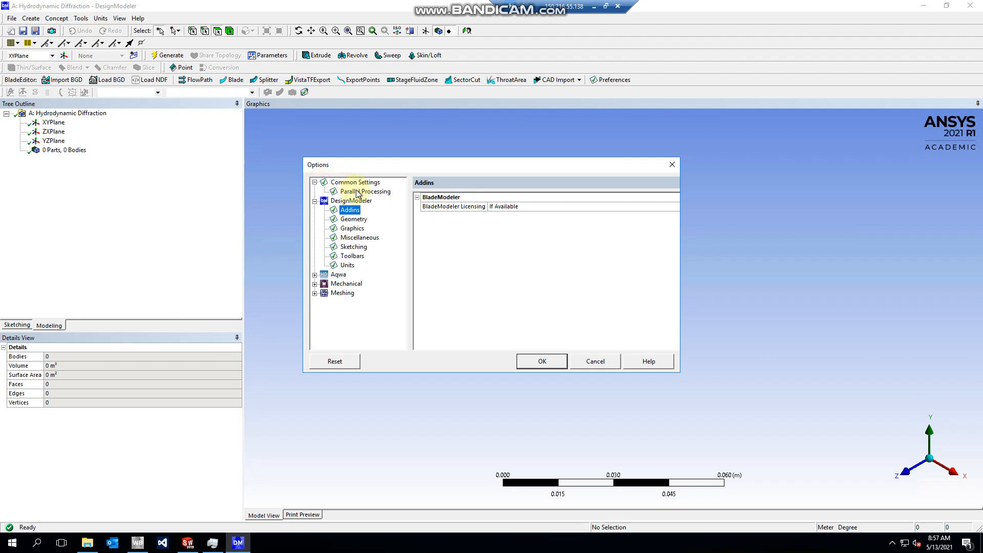
click(358, 192)
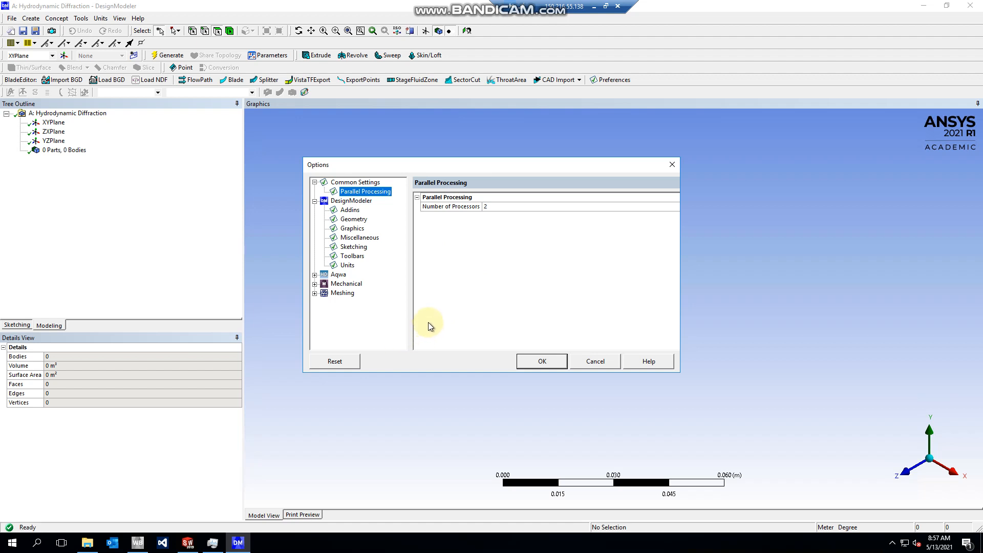
Step: Check the computer's core and logical processor counts in Task Manager against the Number of Processors option
key(ctrl+shift+Escape)
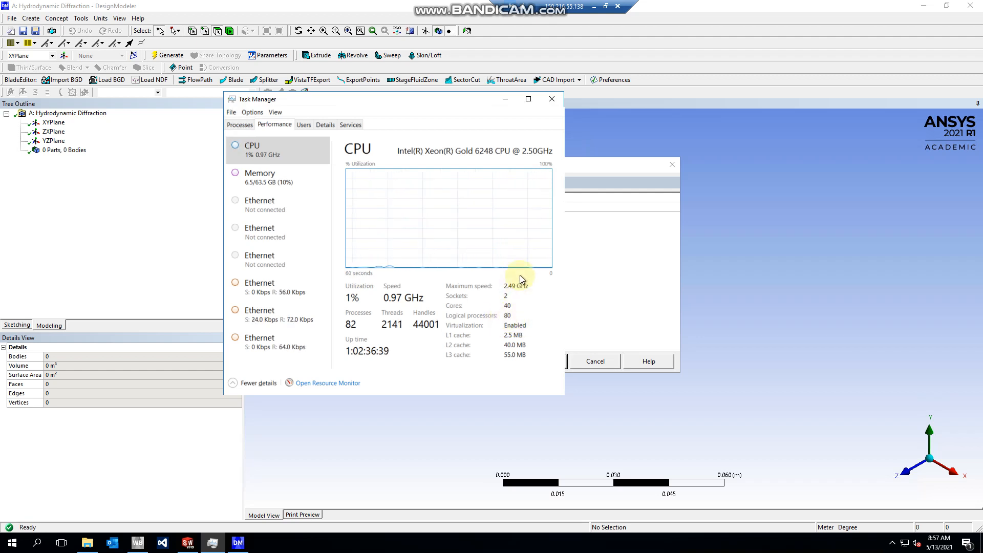
click(505, 100)
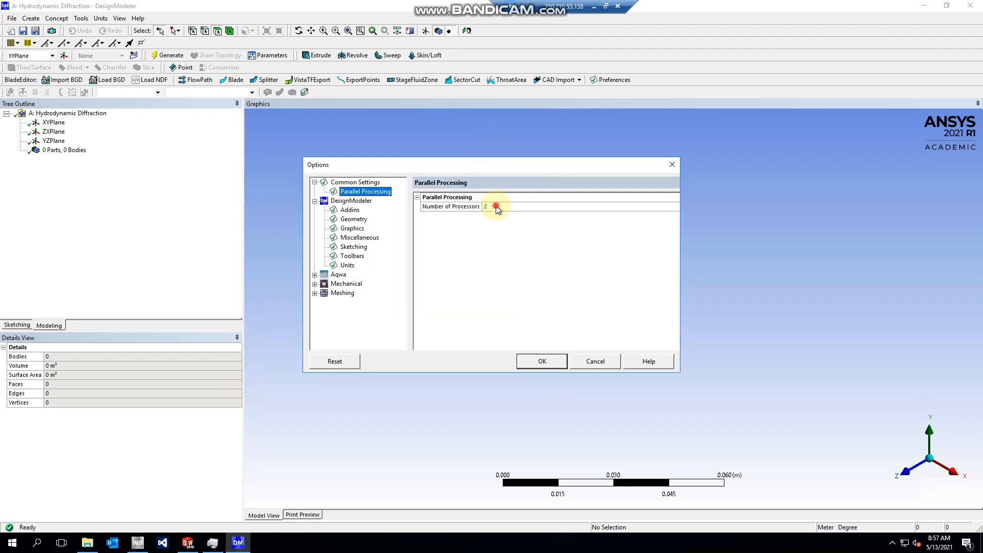
click(495, 206)
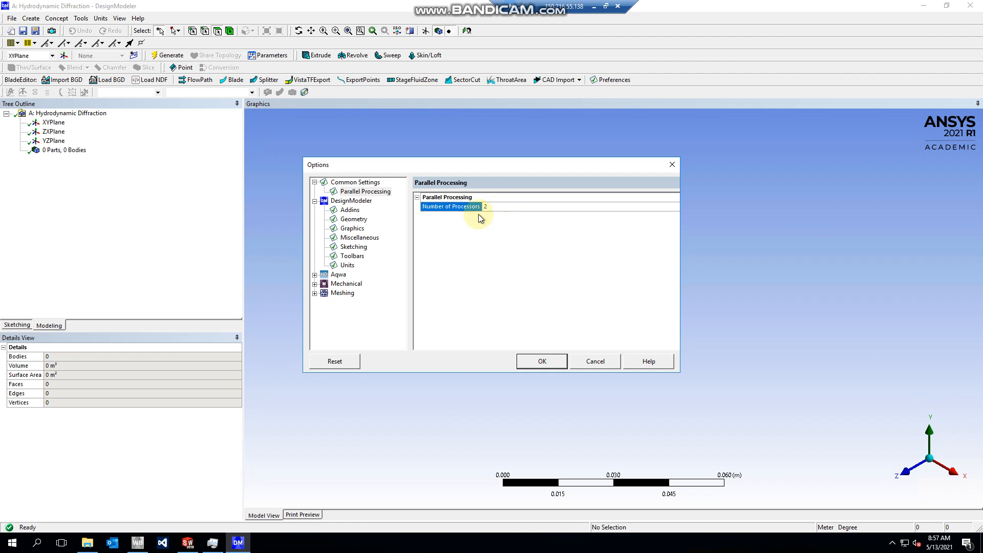
click(497, 205)
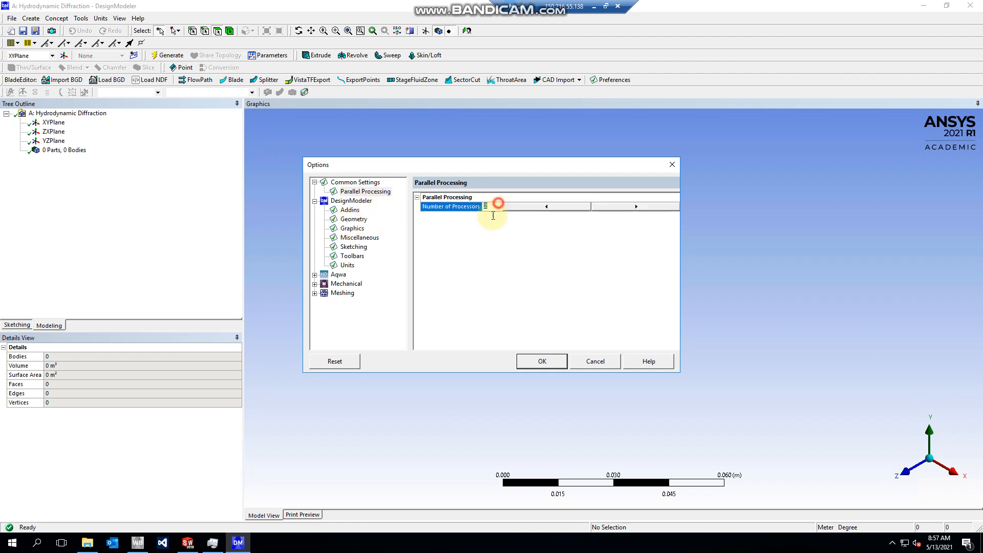
click(213, 543)
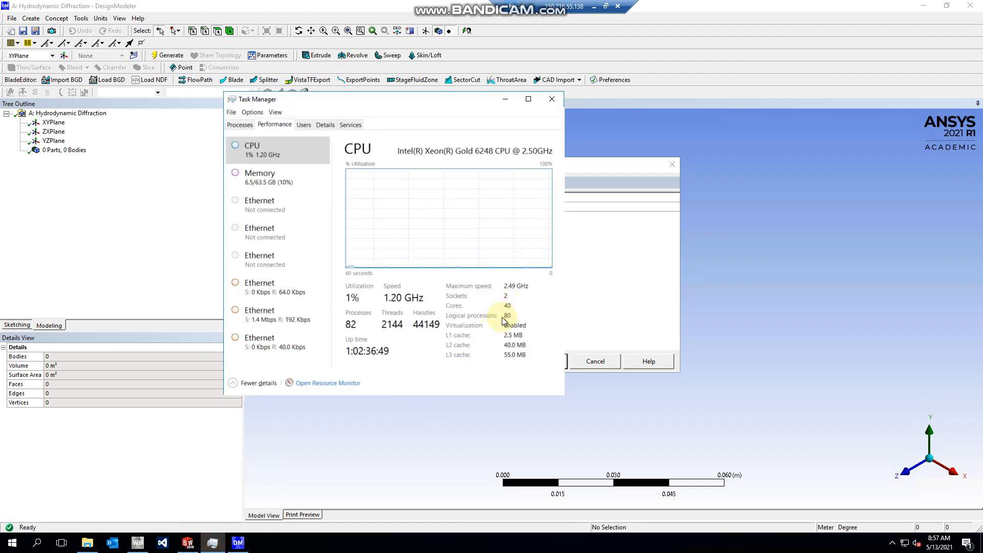
click(506, 99)
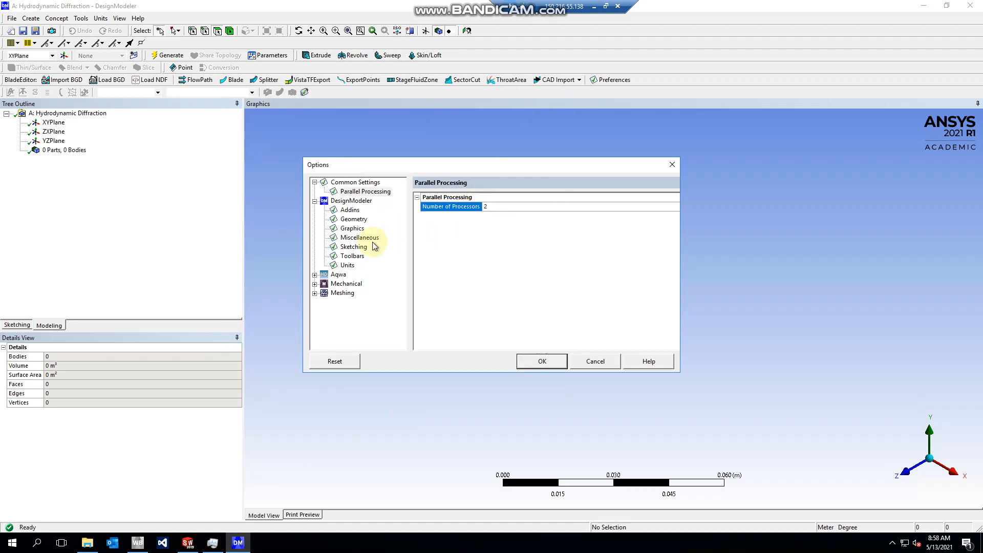
Step: Set Save Project After Solution to Yes in the Mechanical Miscellaneous options and accept the options
click(315, 275)
click(314, 275)
click(314, 275)
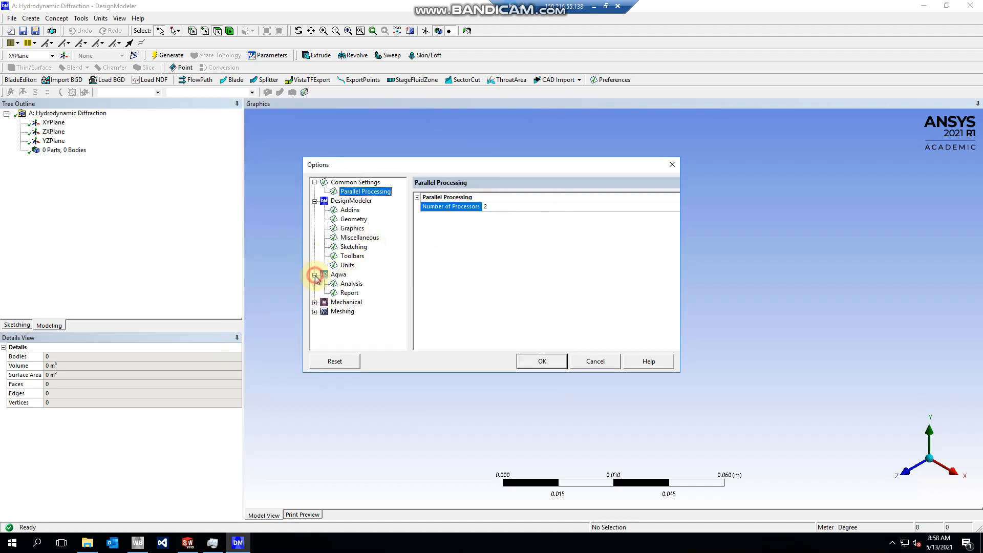
click(314, 302)
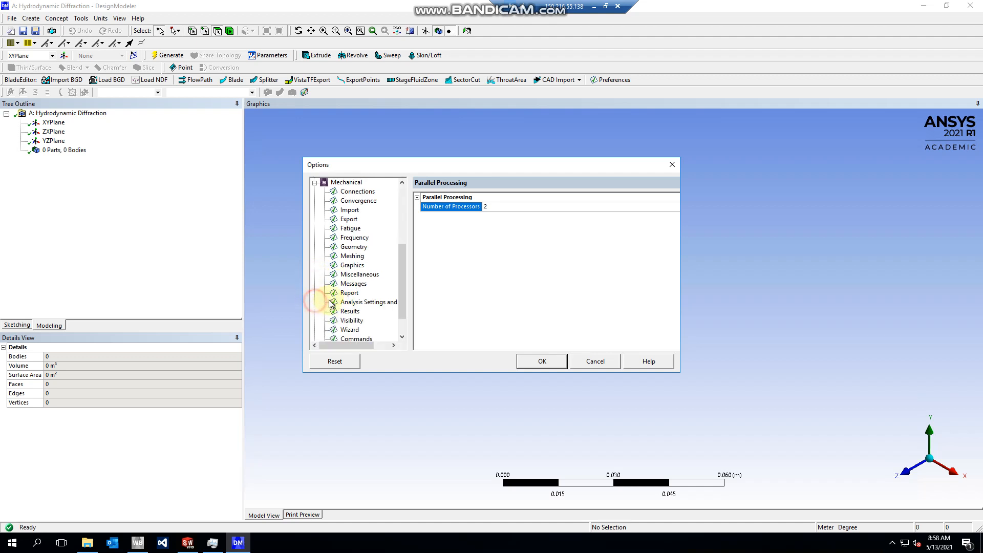
click(334, 183)
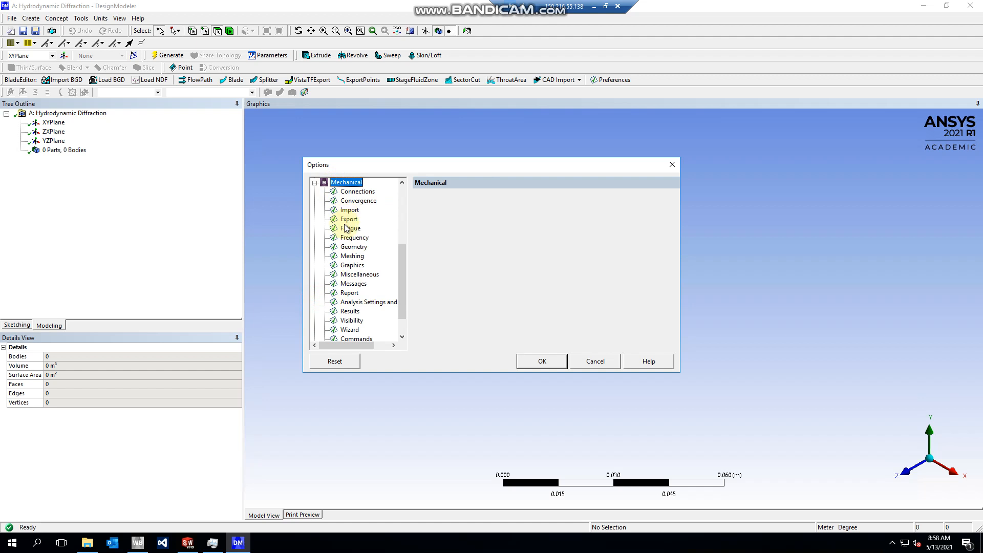
click(360, 275)
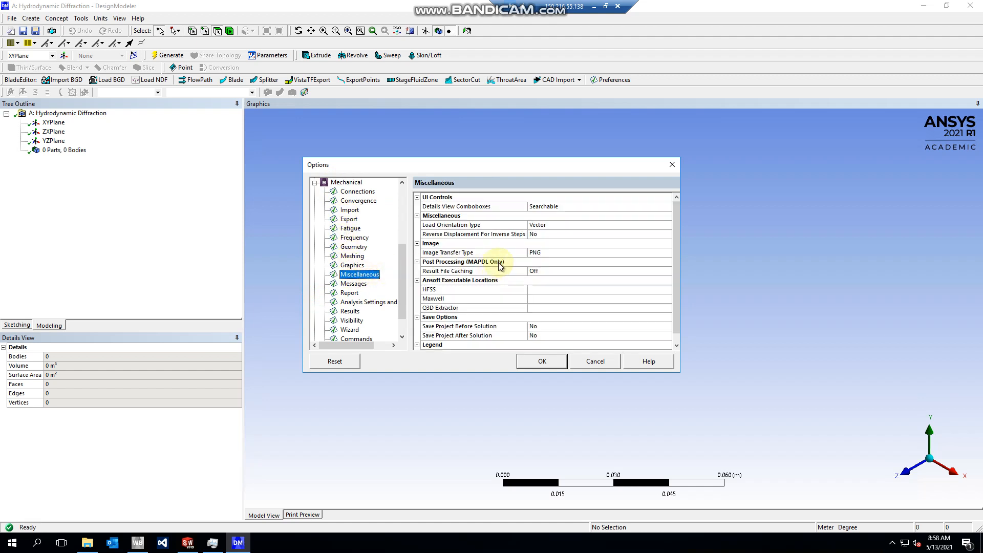
scroll(495, 274, down, 1)
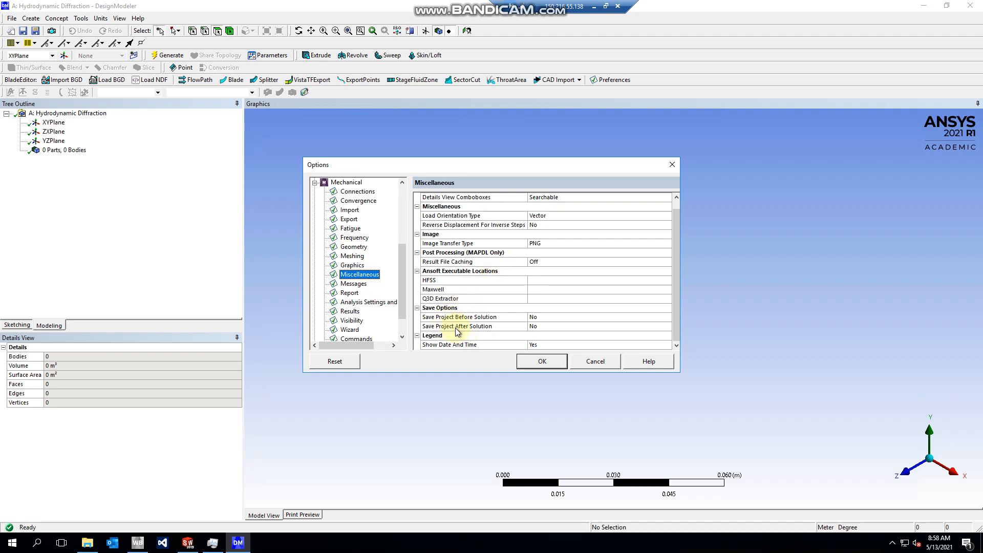
click(499, 327)
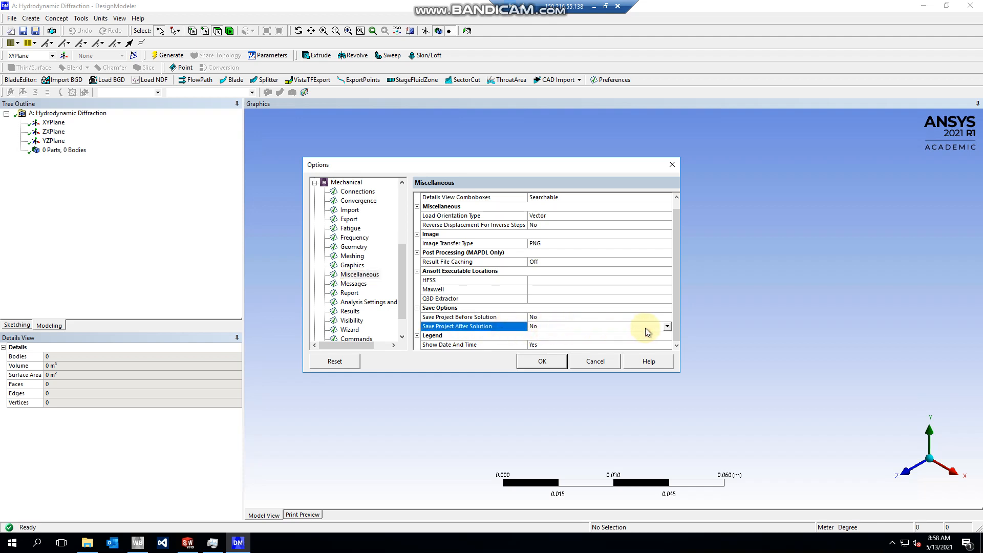
click(667, 326)
click(595, 340)
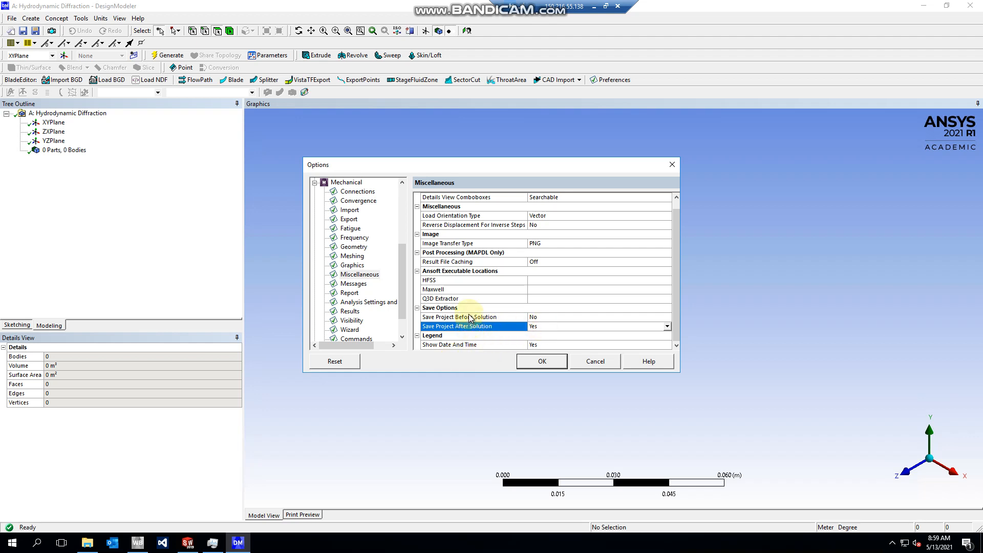
click(541, 365)
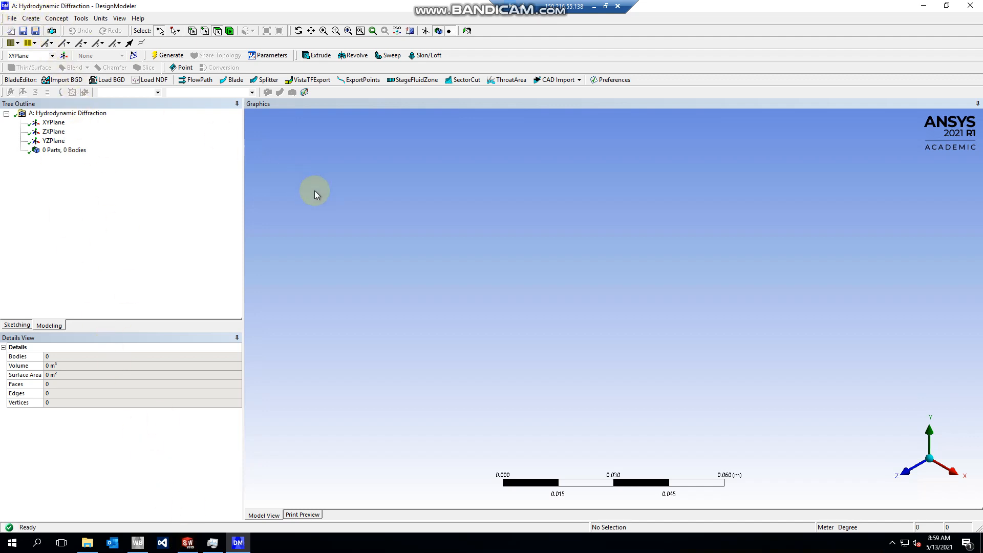
Step: Import the external geometry file flap_example.IGS from the Desktop
click(11, 19)
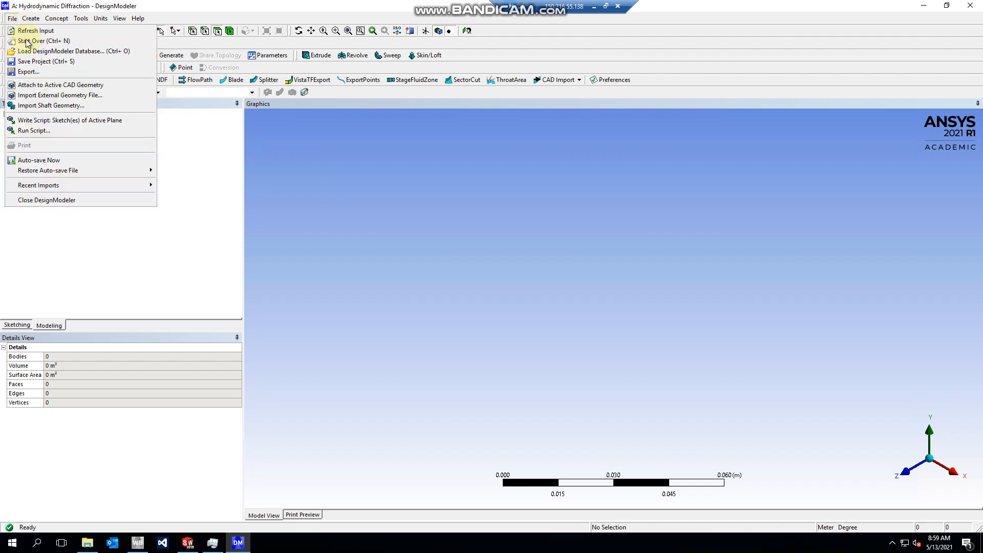
click(45, 96)
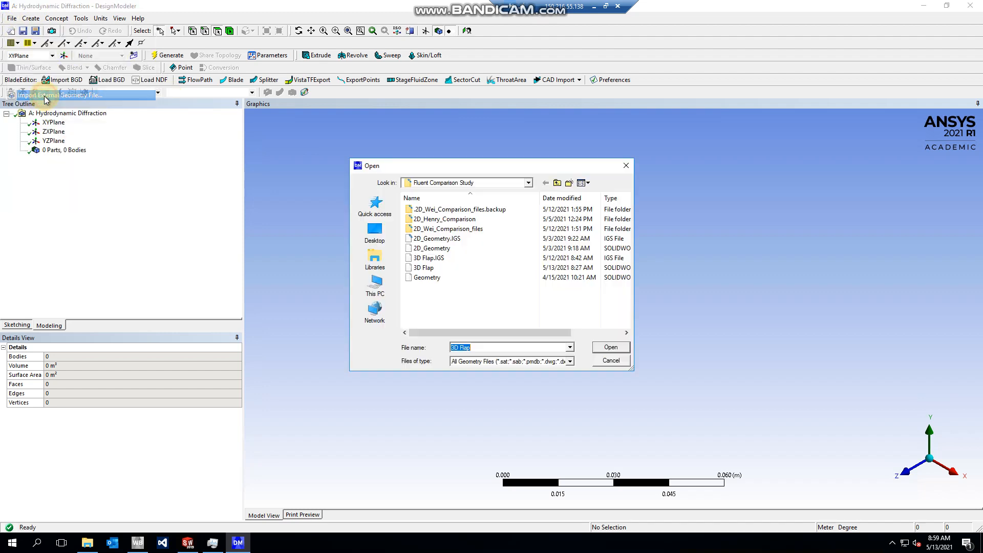
click(379, 238)
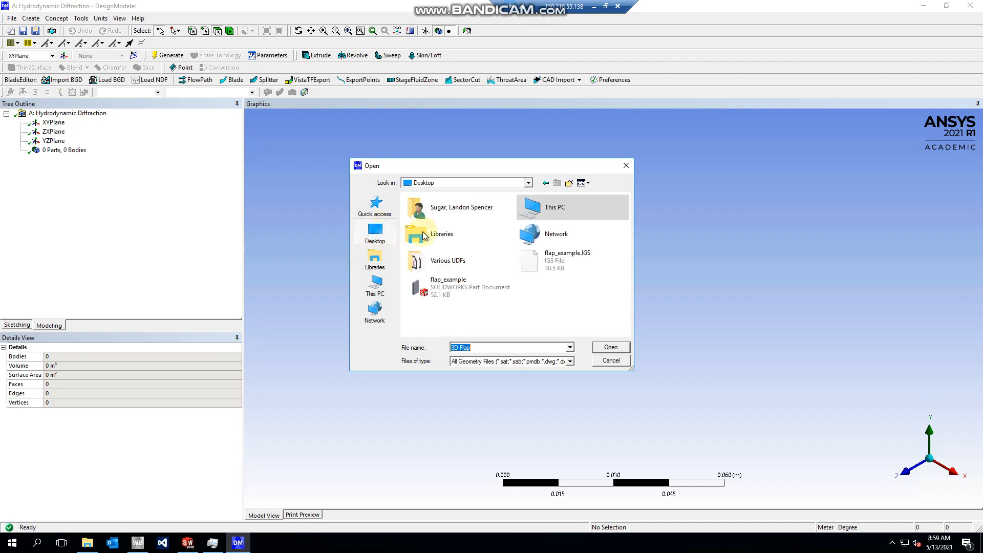
click(545, 268)
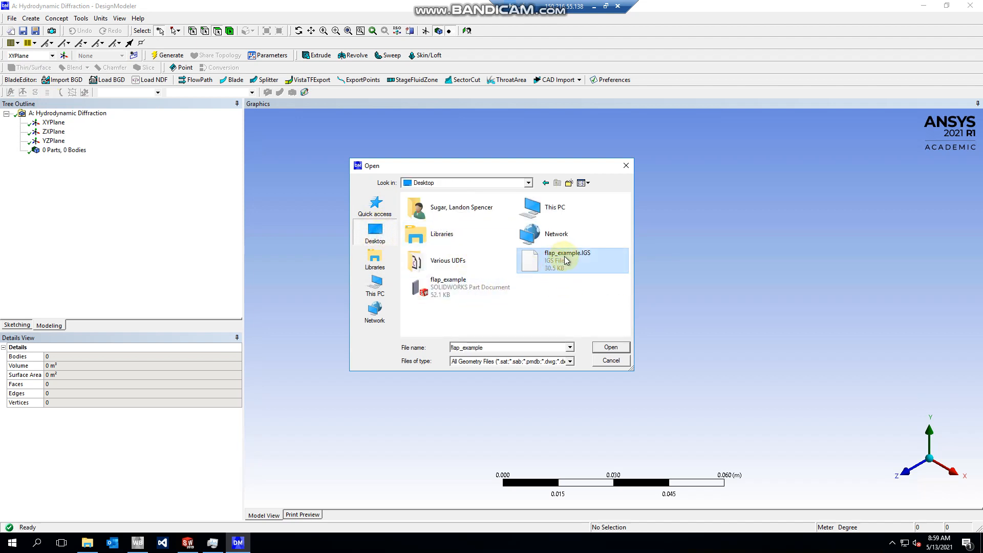
click(610, 347)
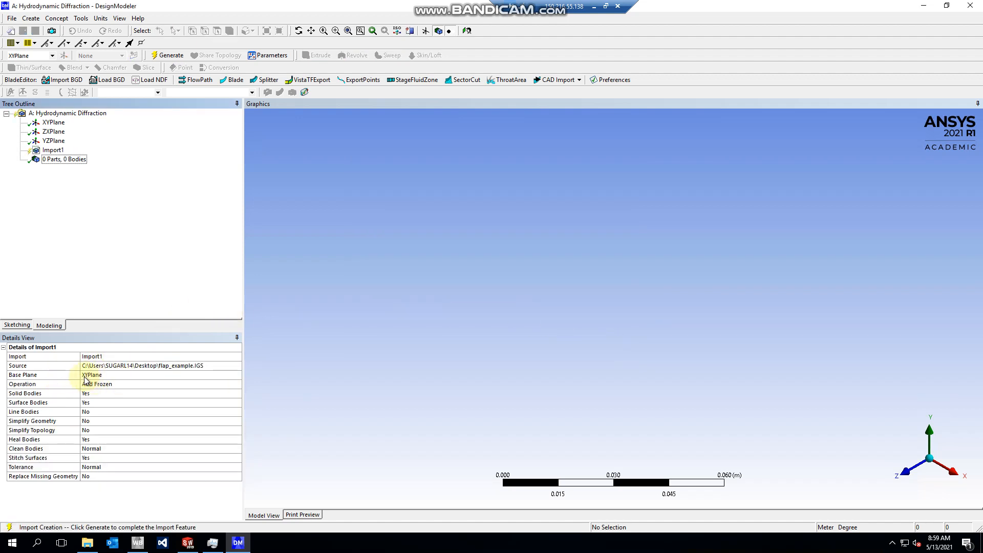
Step: Try ZXPlane as the base plane of the imported flap geometry
click(91, 378)
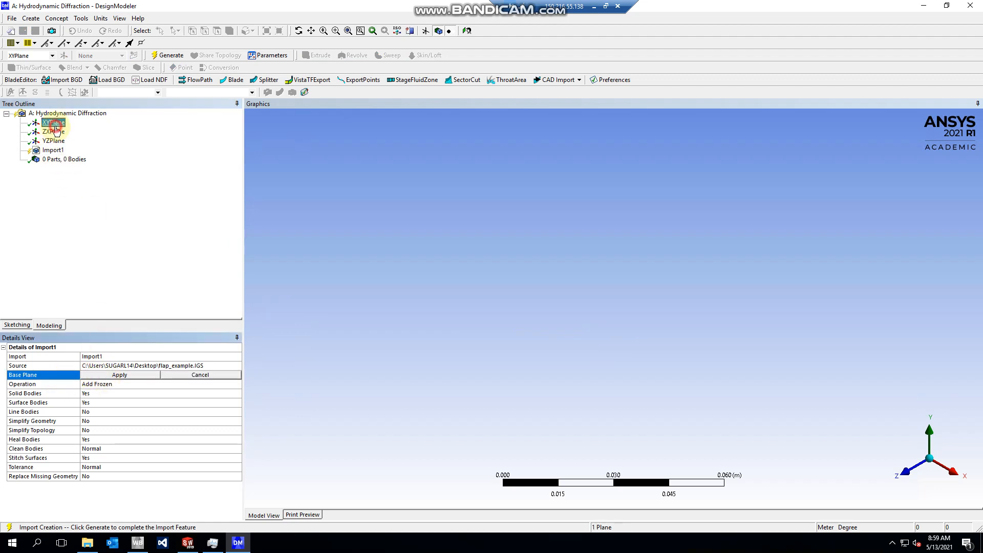
click(53, 131)
click(113, 375)
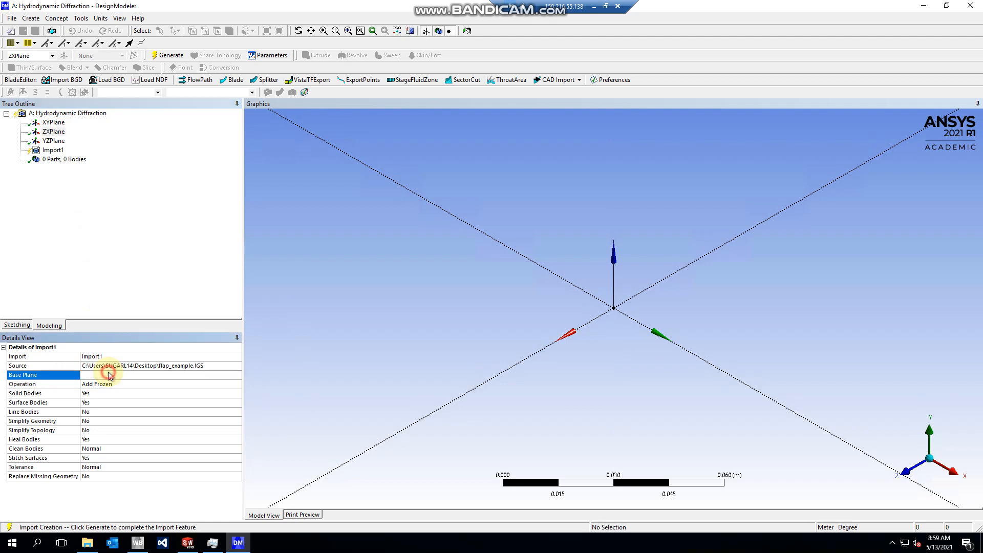
Step: Set the imported flap geometry's base plane to XYPlane
click(91, 377)
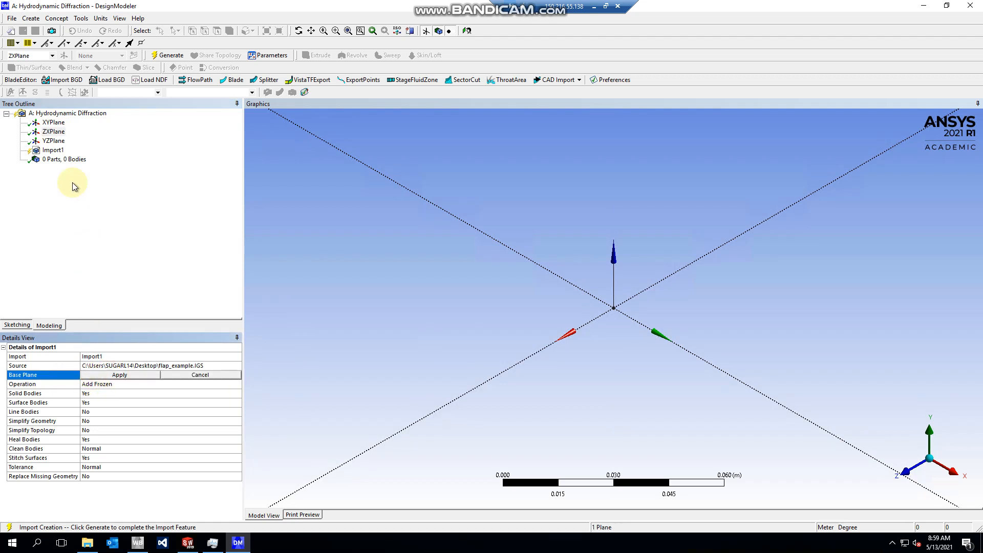
click(54, 122)
click(103, 373)
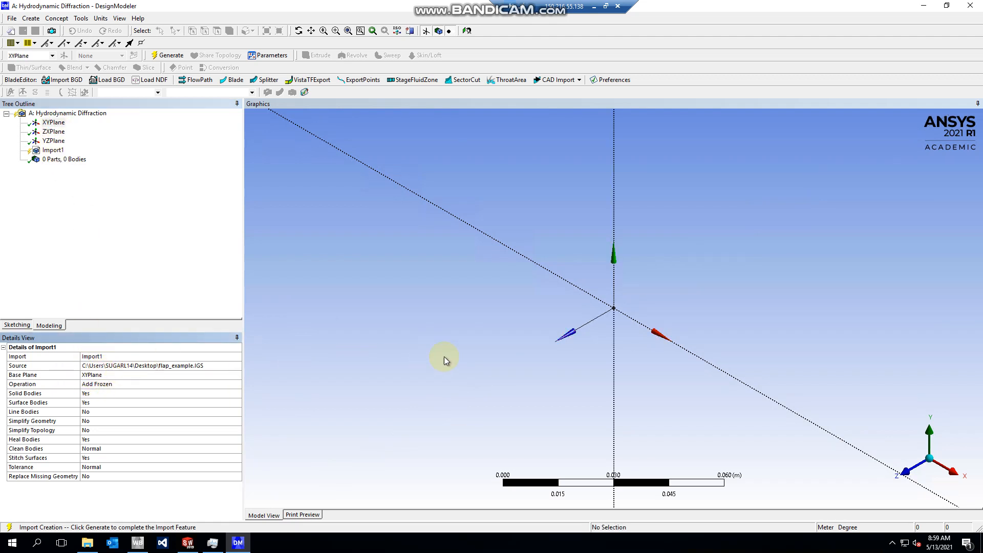
Step: Compare the XYPlane axis orientation with the flap model's coordinate axes in SOLIDWORKS, returning to DesignModeler
middle_drag(459, 342, 623, 254)
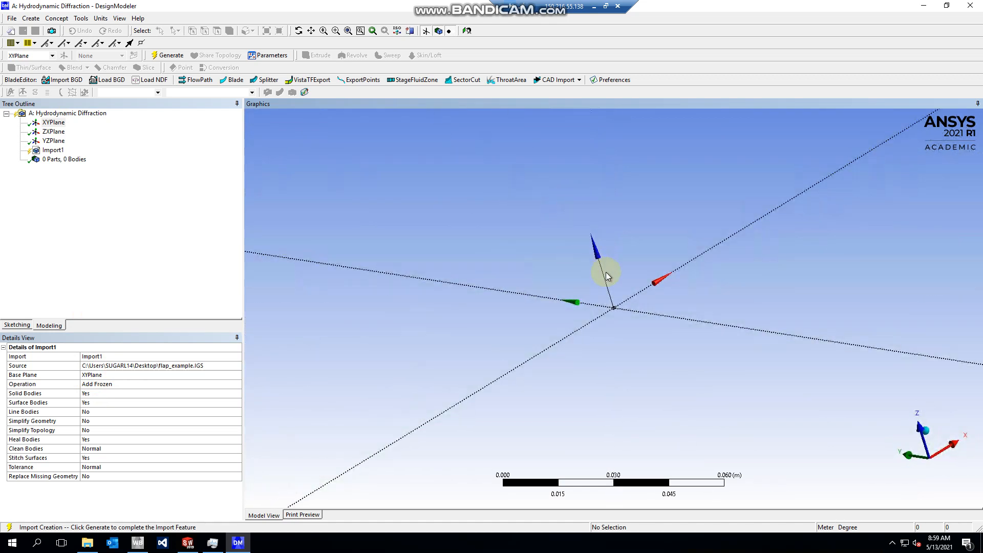
click(188, 542)
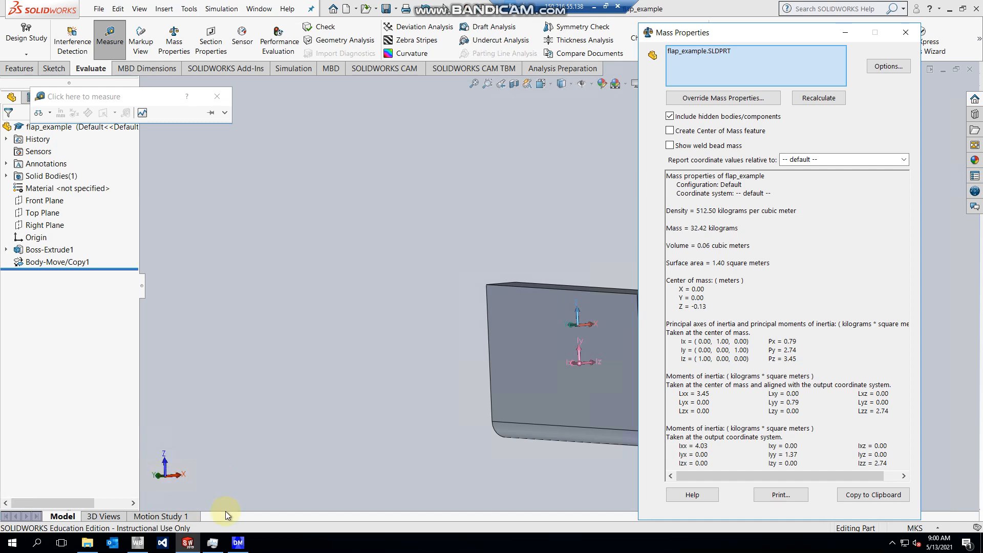
click(238, 542)
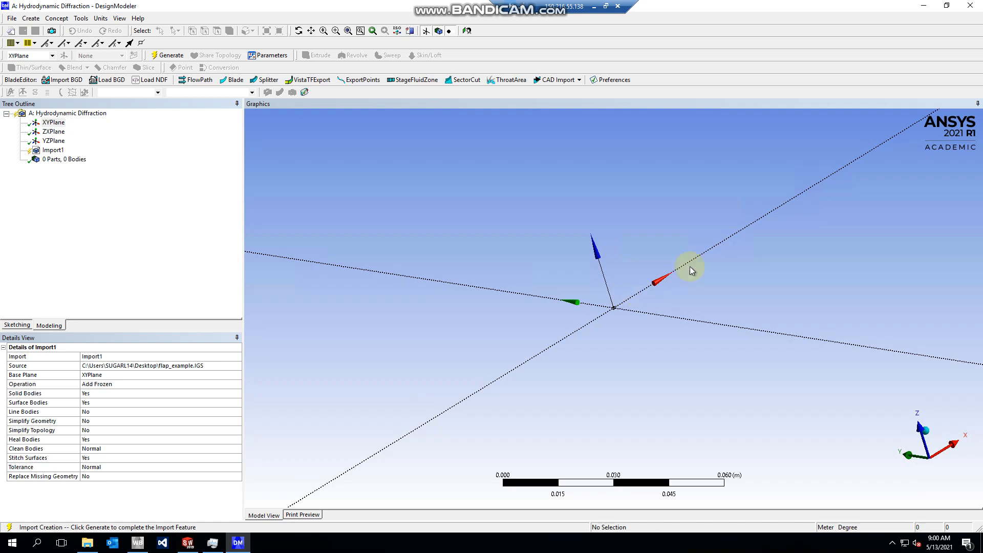
middle_drag(551, 308, 419, 291)
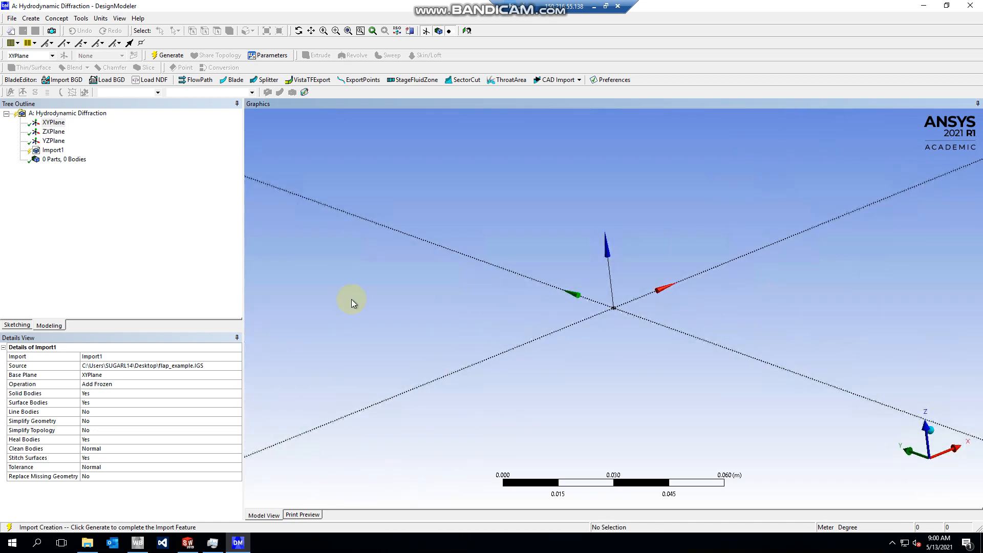
Step: Set Heal Bodies to No for the flap_example import and generate the imported geometry
click(33, 439)
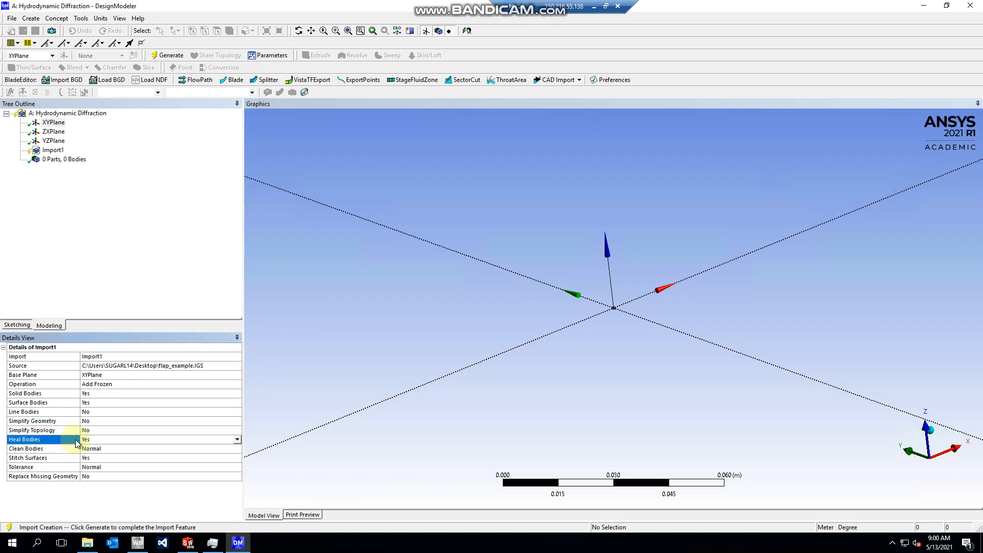
double_click(98, 441)
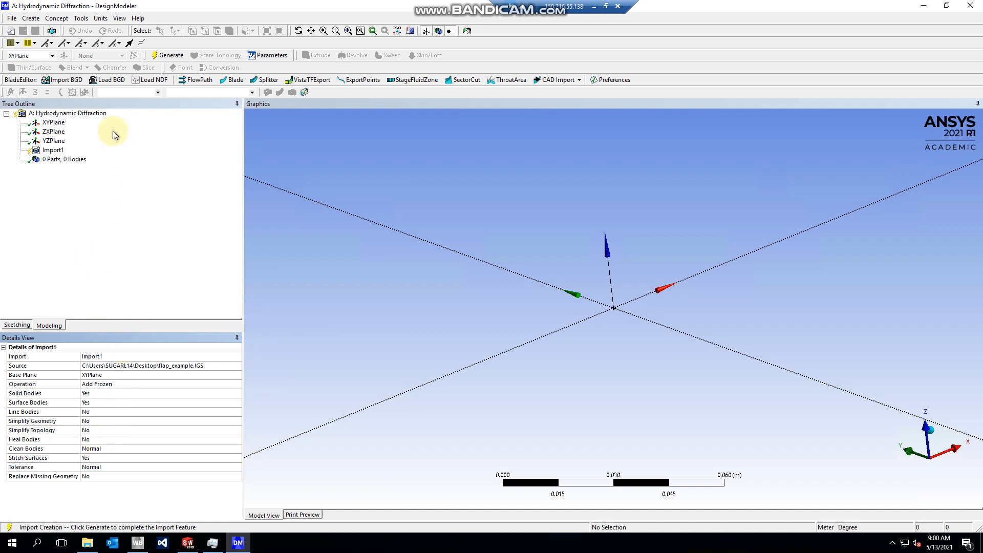
click(168, 56)
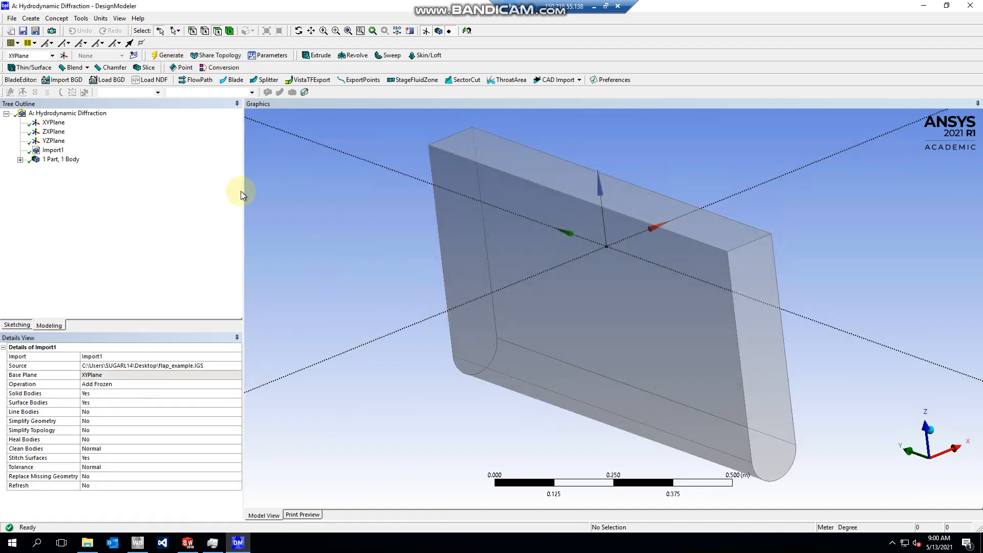
Step: Create a Thin/Surface feature with selection type Bodies Only, using the imported flap solid as its geometry
click(20, 160)
click(63, 168)
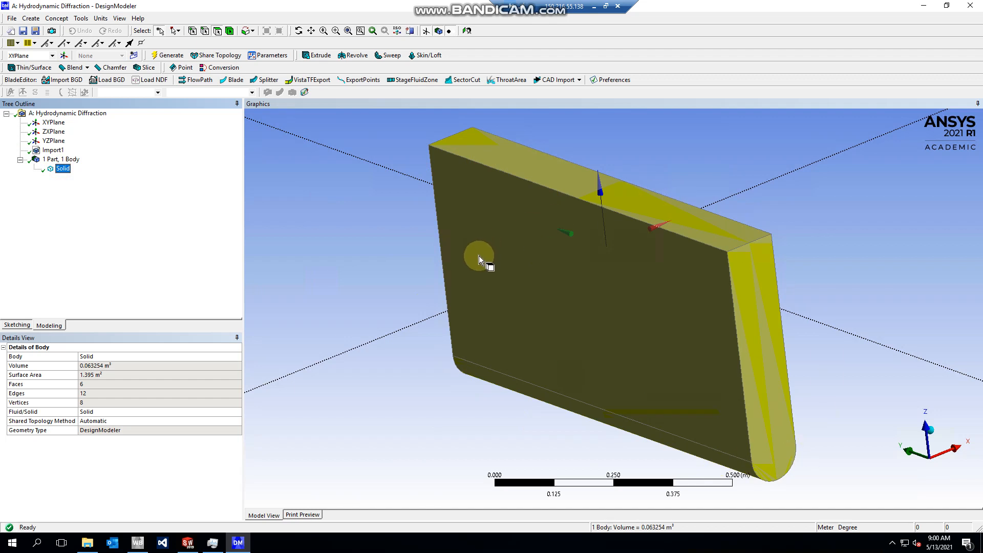
scroll(530, 284, up, 2)
scroll(533, 287, down, 4)
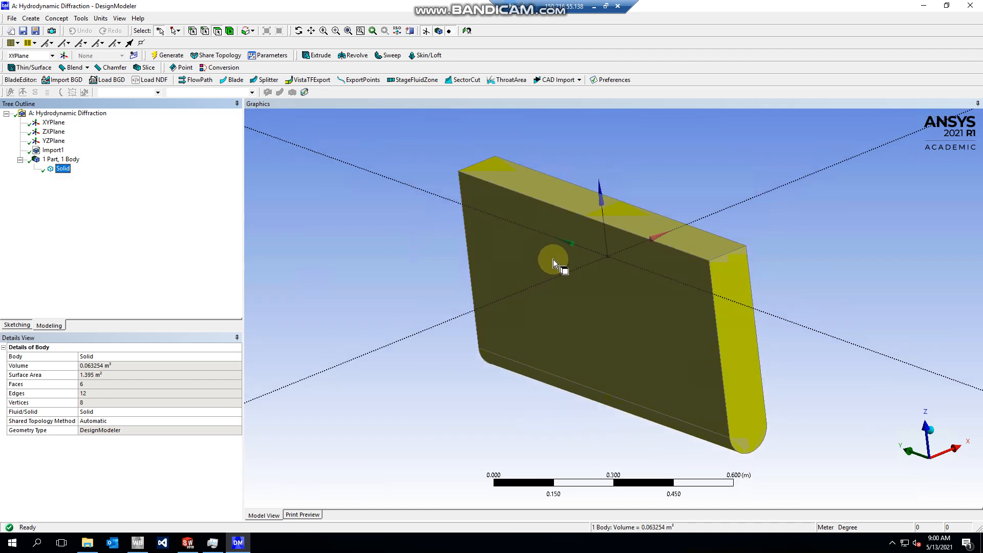
middle_drag(520, 212, 698, 285)
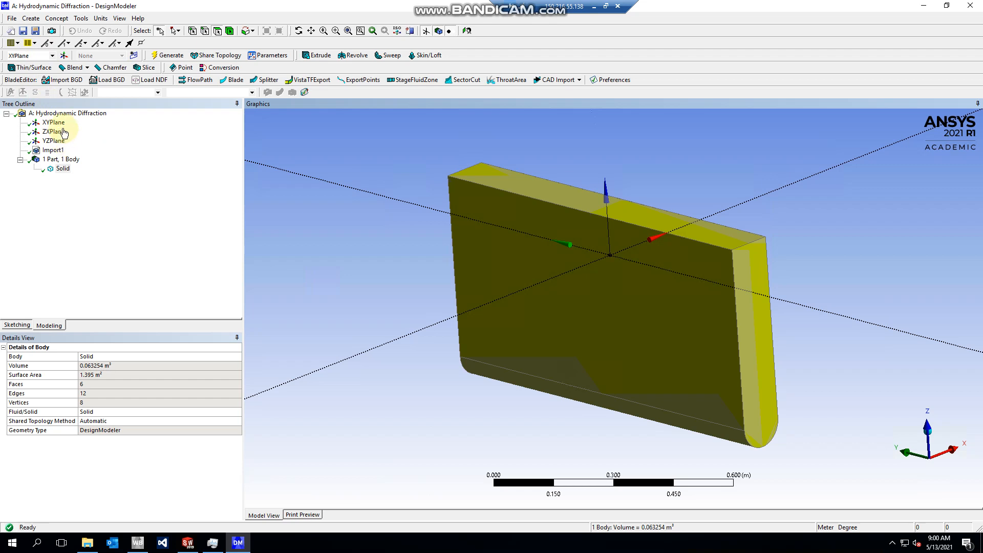
click(31, 19)
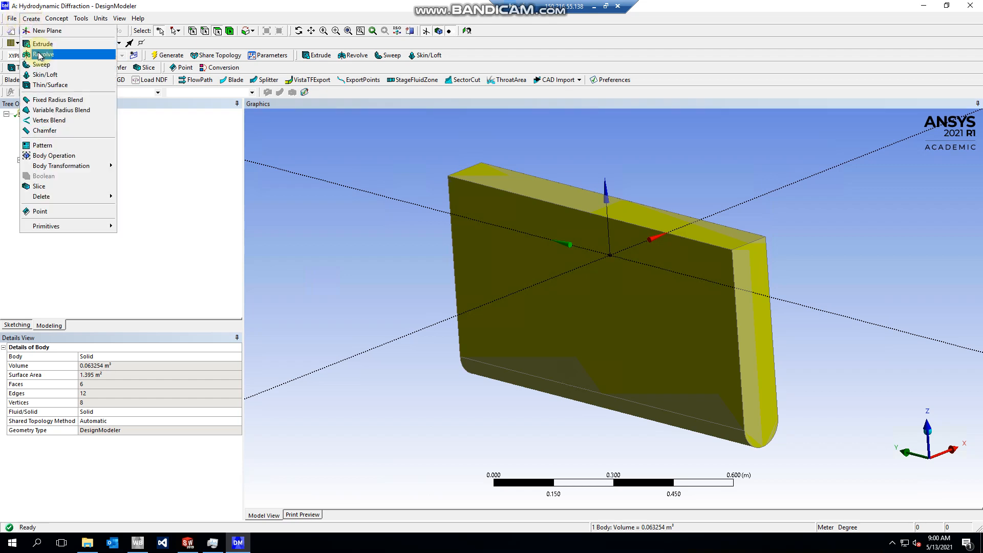
click(47, 86)
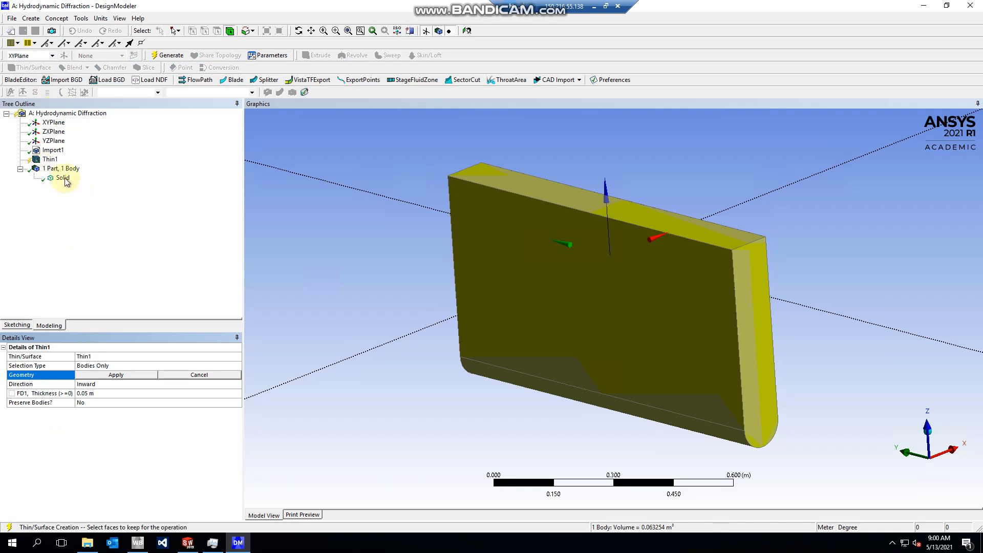
click(518, 253)
click(116, 375)
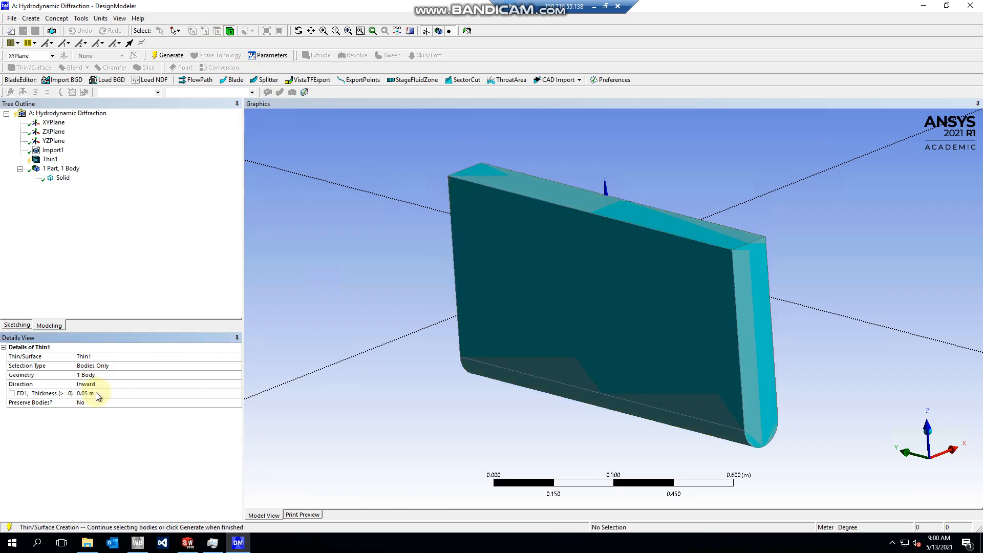
Step: Set the Thin/Surface thickness to 0 m and generate it to turn the flap solid into a surface body
click(97, 393)
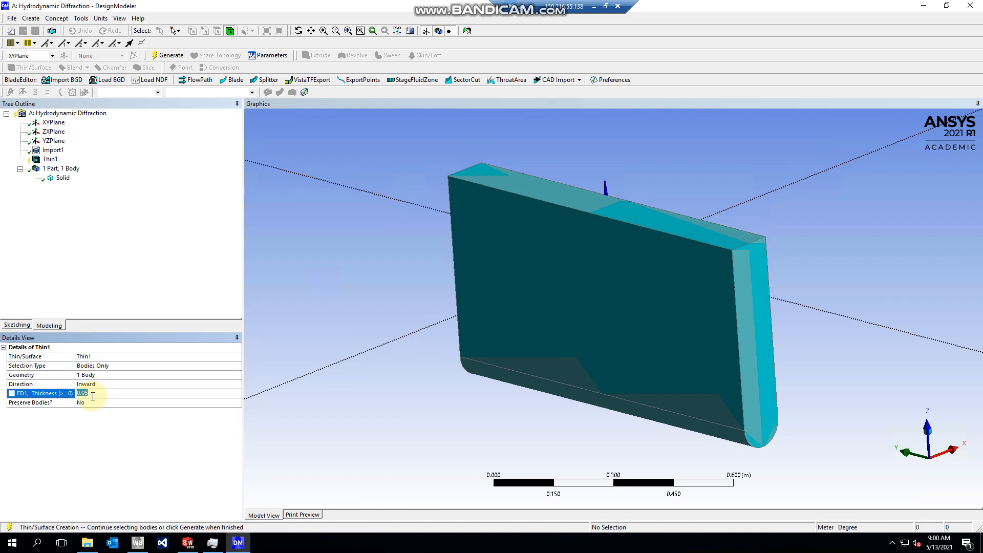
text(0)
key(Return)
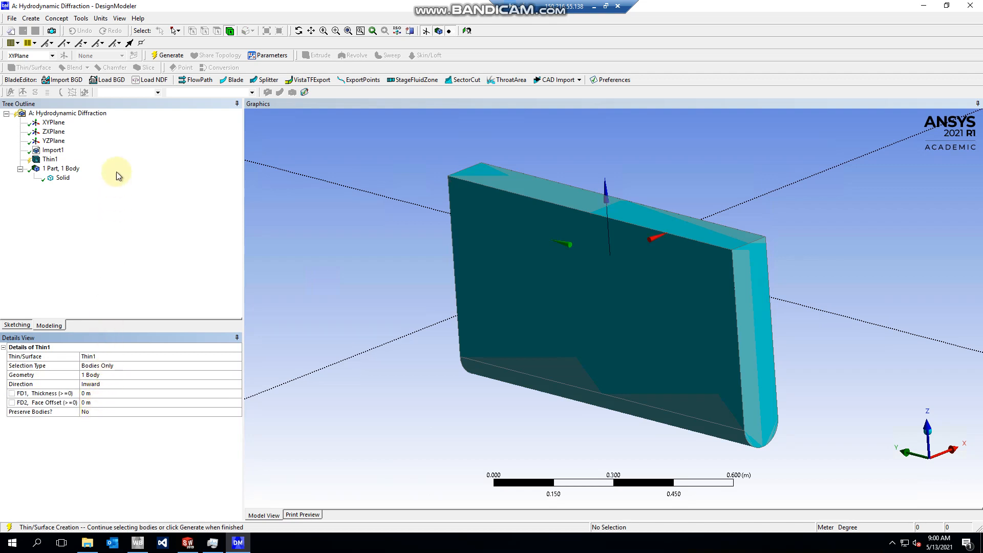
click(171, 55)
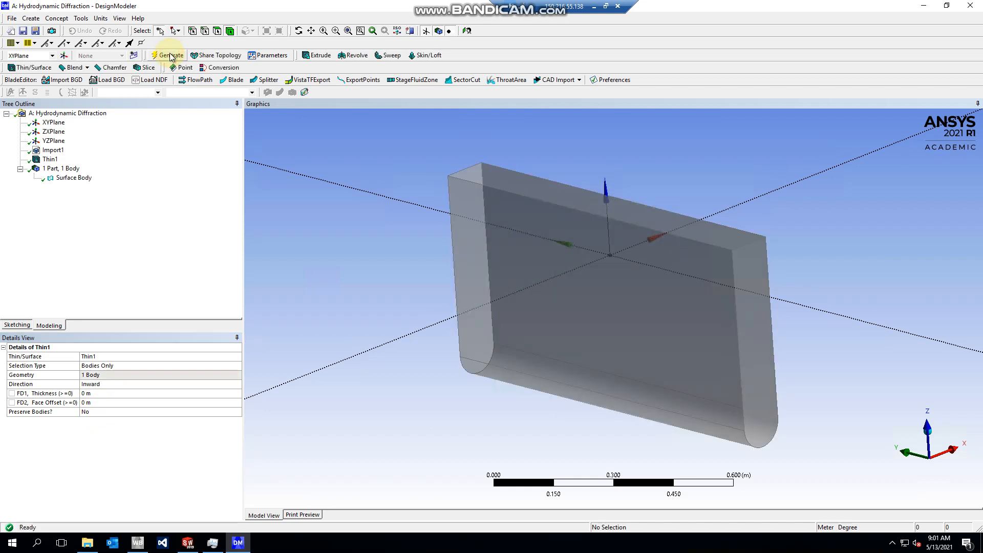
Step: Slice the flap surface body by plane, using XYPlane as the base plane and the surface body as the target
click(74, 178)
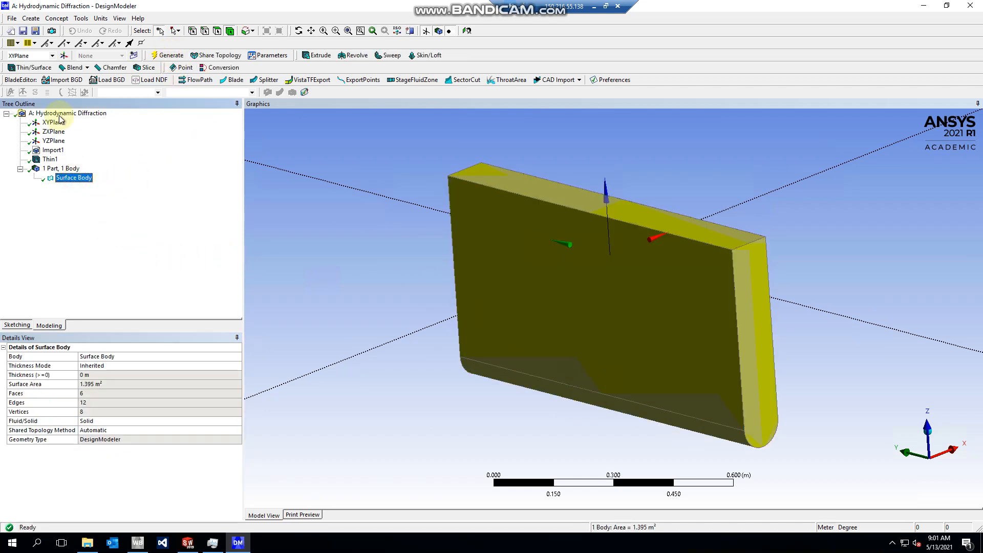
click(32, 18)
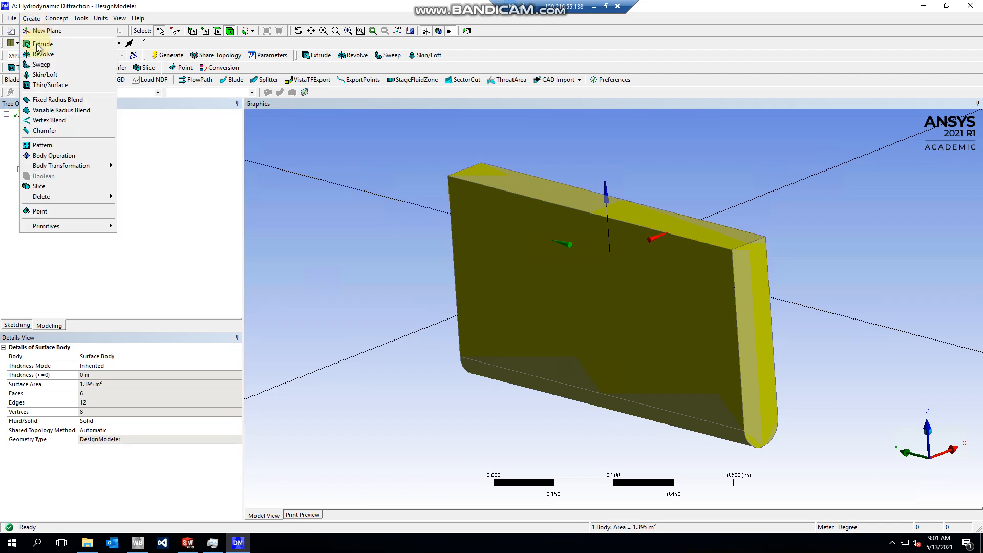
click(57, 186)
middle_drag(350, 239, 312, 244)
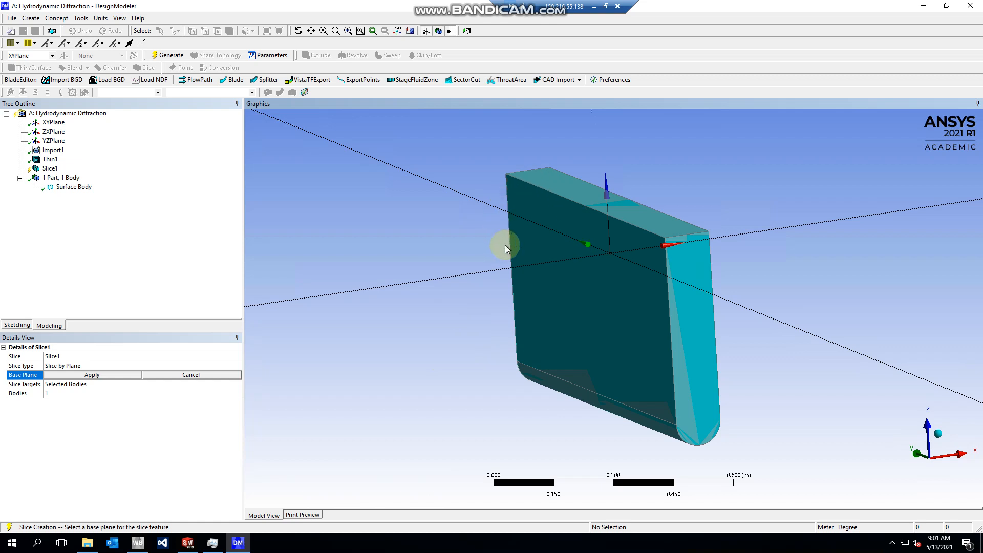
click(75, 375)
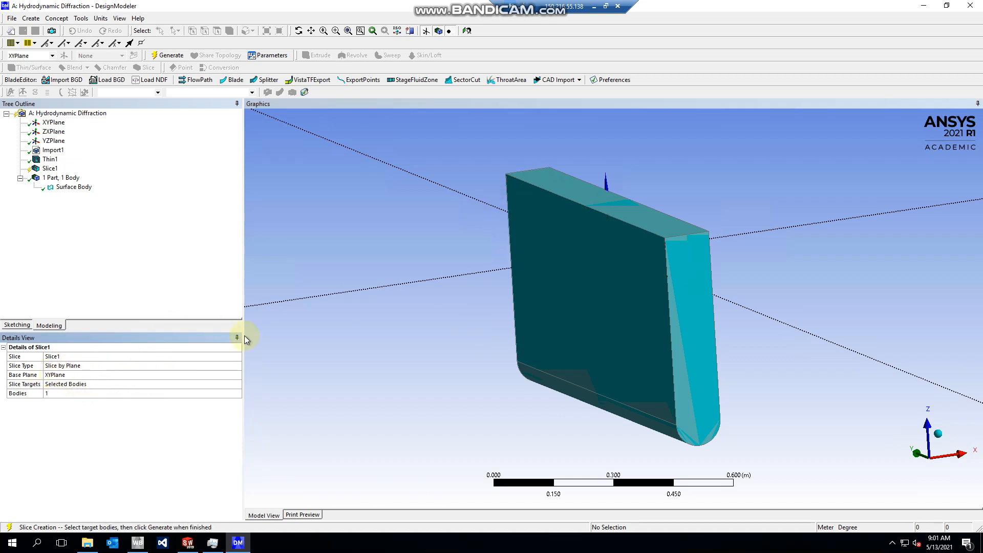
click(169, 55)
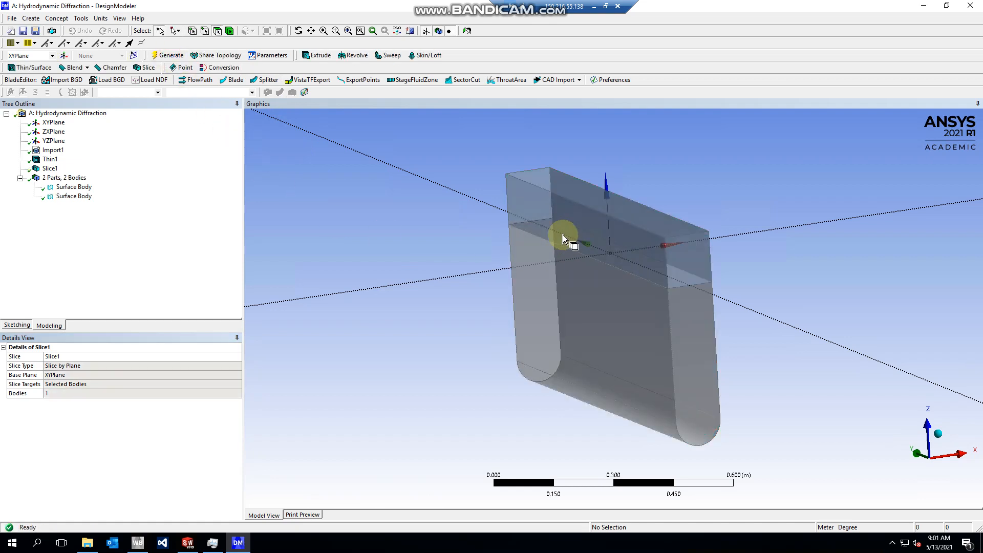
Step: Rename the lower surface body as bottom and the upper surface body as top
click(83, 188)
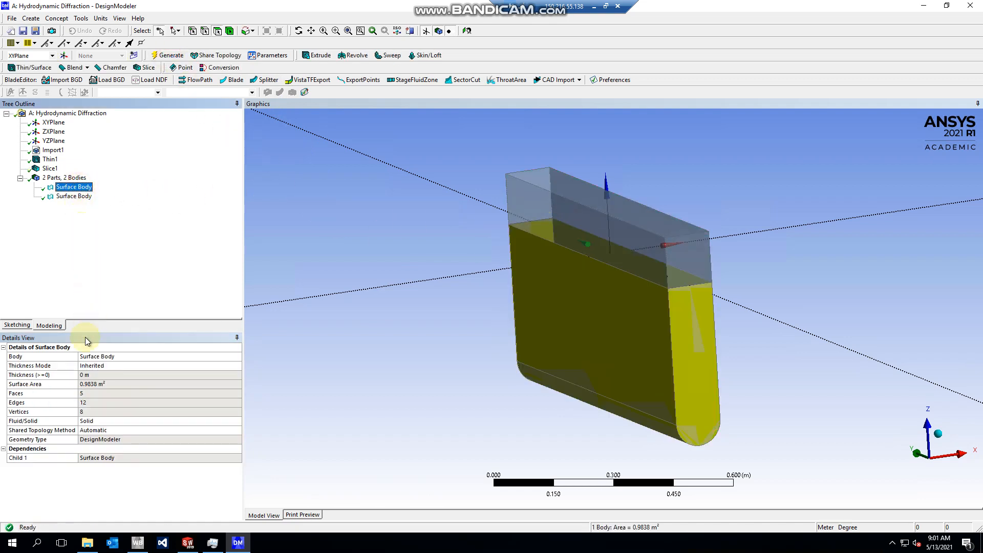
click(107, 356)
text(bottom)
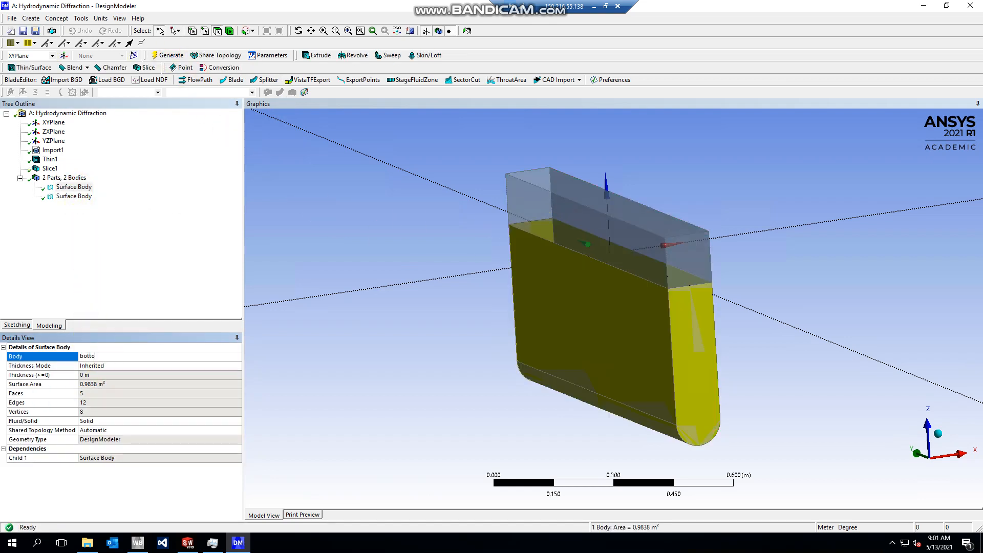
key(Return)
click(77, 197)
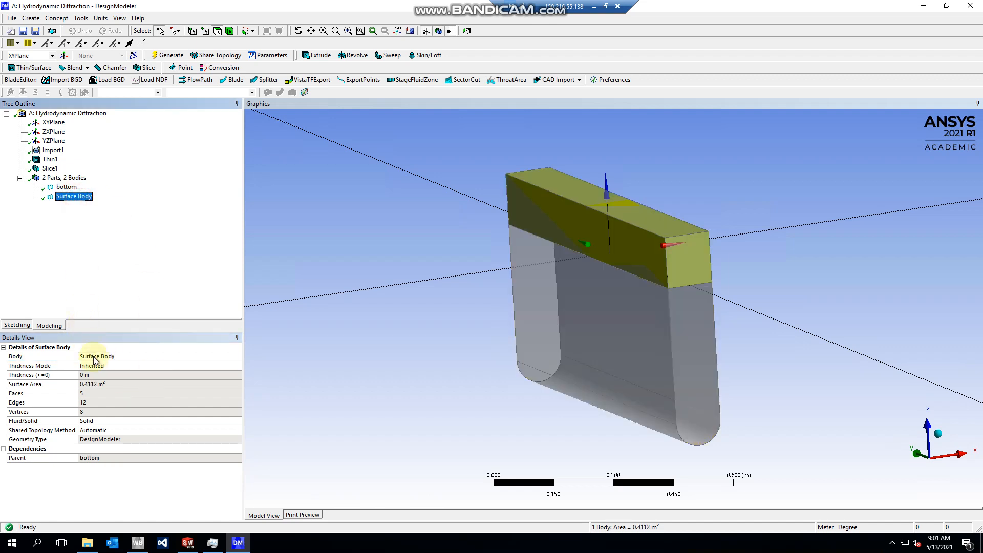
click(98, 356)
text(top)
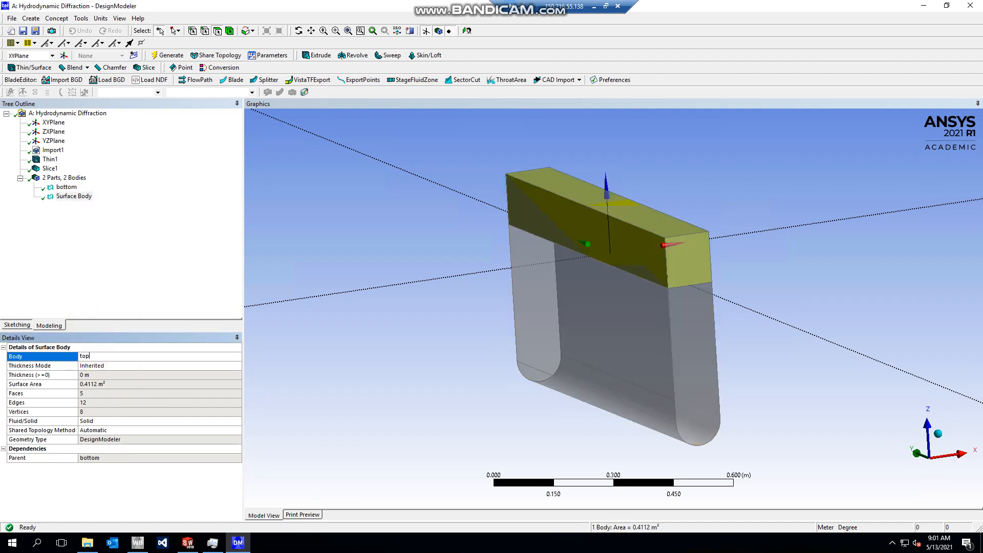
key(Return)
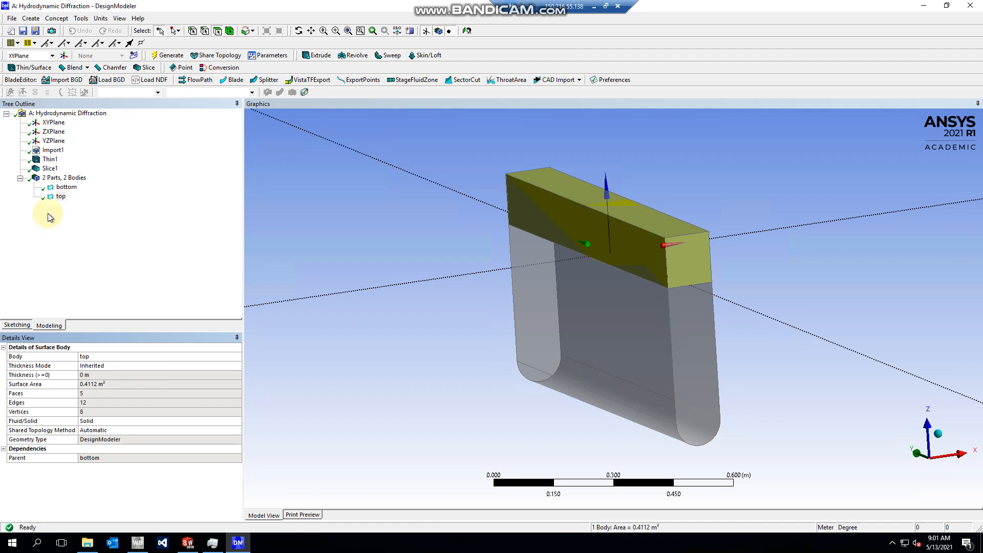
Step: Form a new part from the bottom and top bodies and name it flap
click(65, 187)
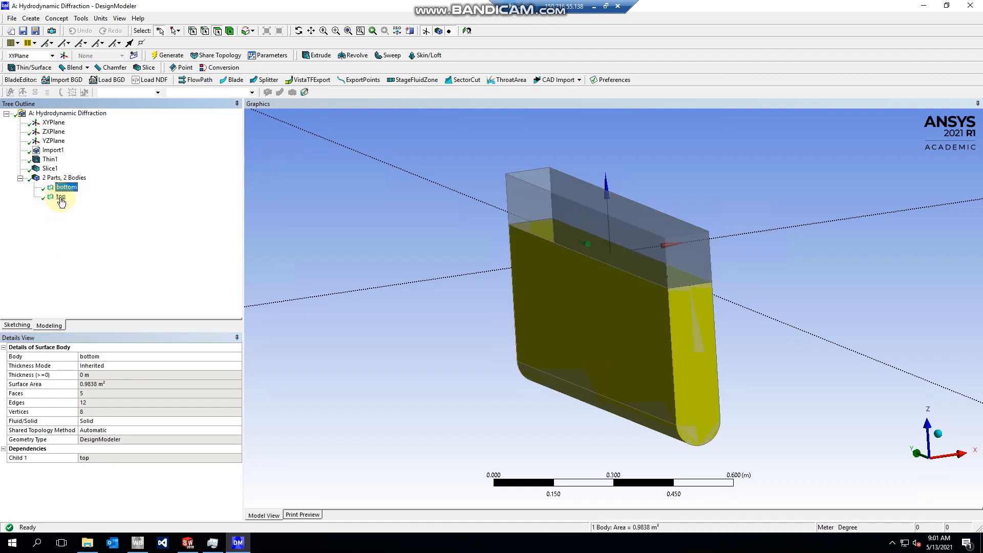
ctrl+click(61, 198)
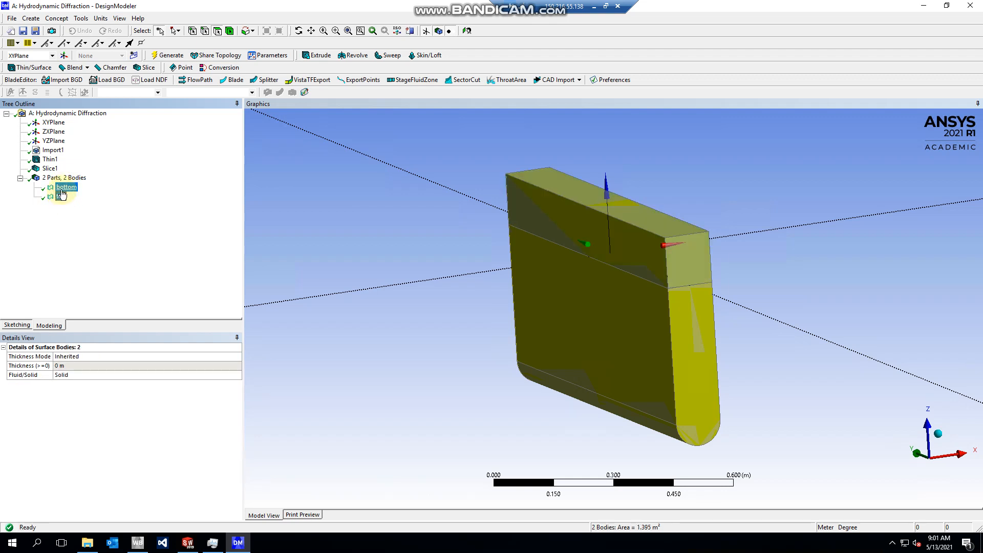
right_click(61, 193)
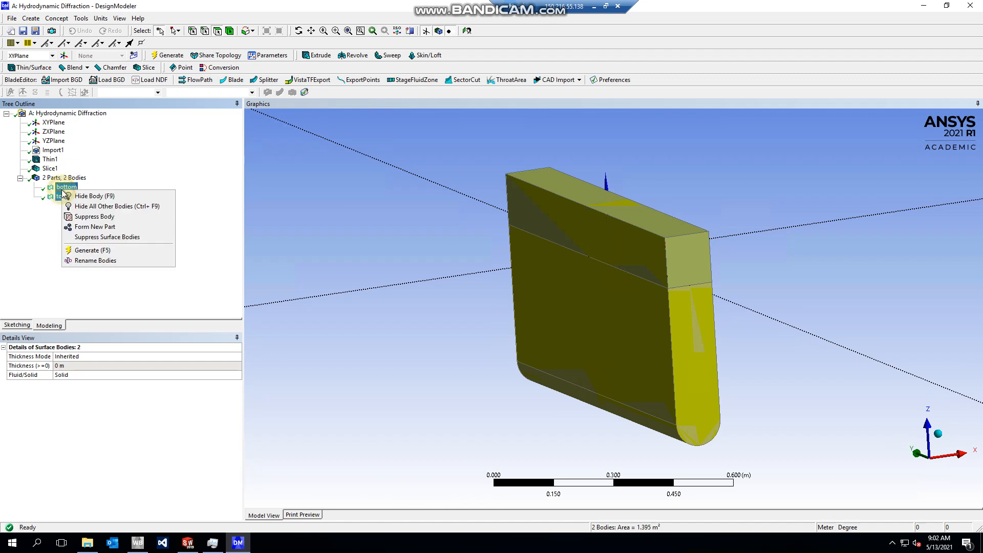
click(90, 226)
click(92, 355)
text(flap)
key(Return)
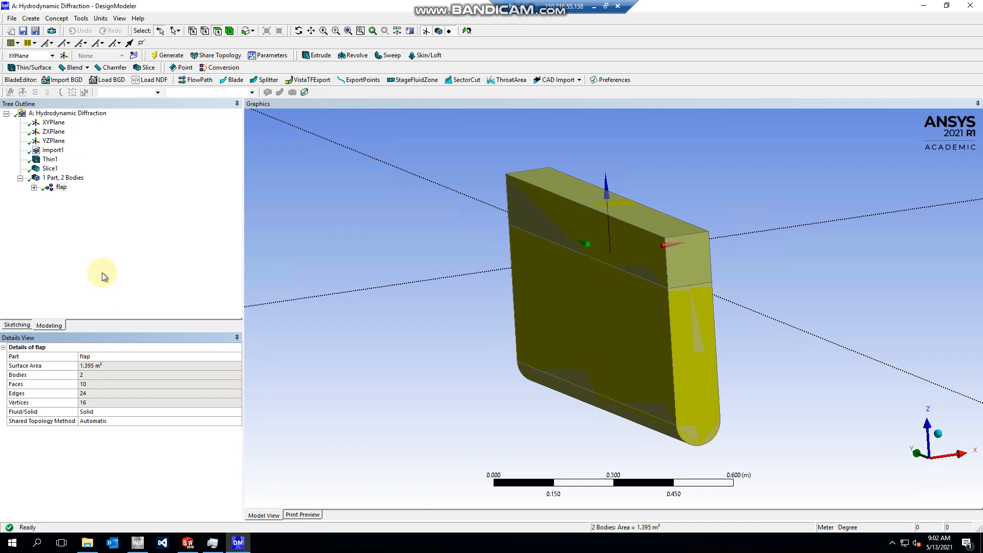
click(99, 255)
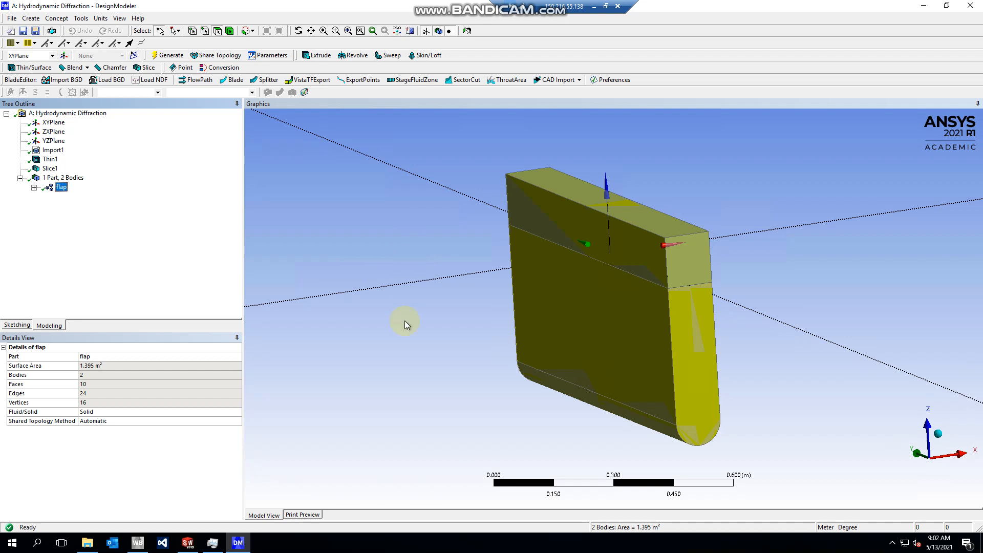
Step: Create a Translate body transformation with the flap's top and bottom surface bodies as its targets
click(187, 542)
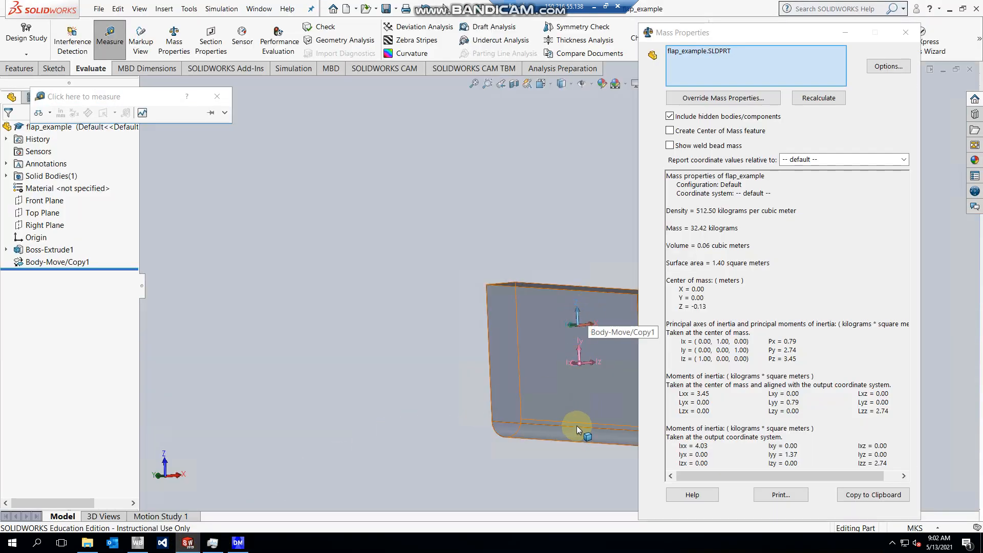
click(237, 544)
click(31, 19)
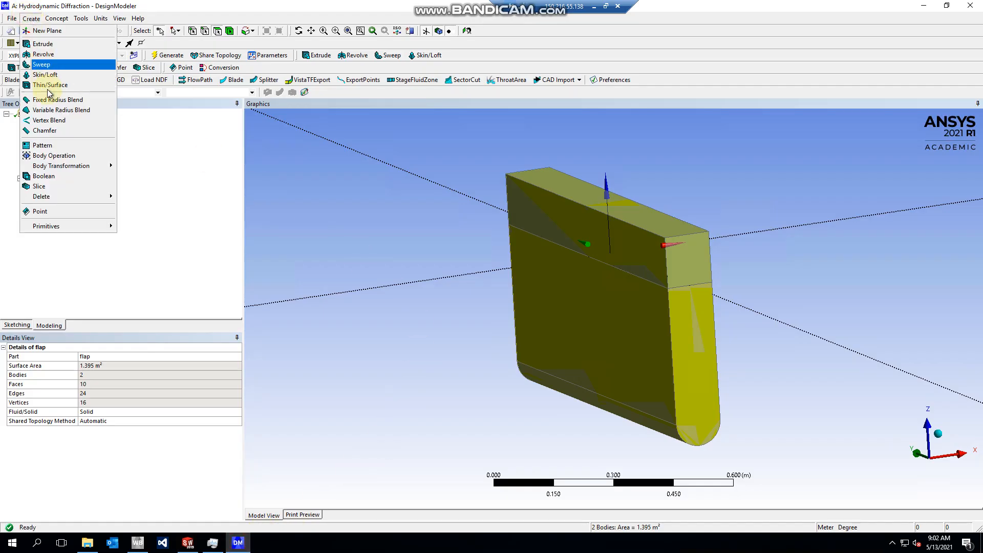
mouse_move(87, 165)
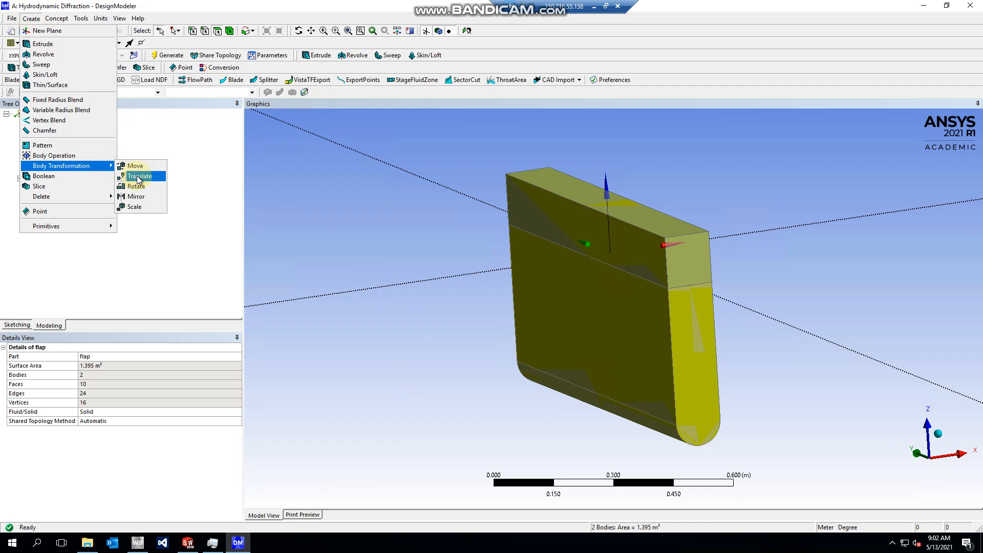
click(139, 176)
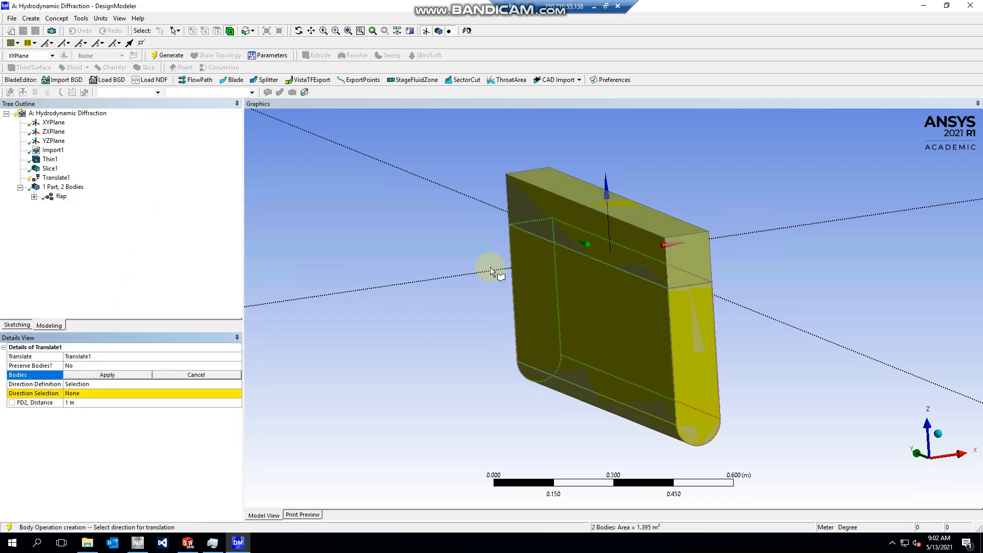
click(61, 197)
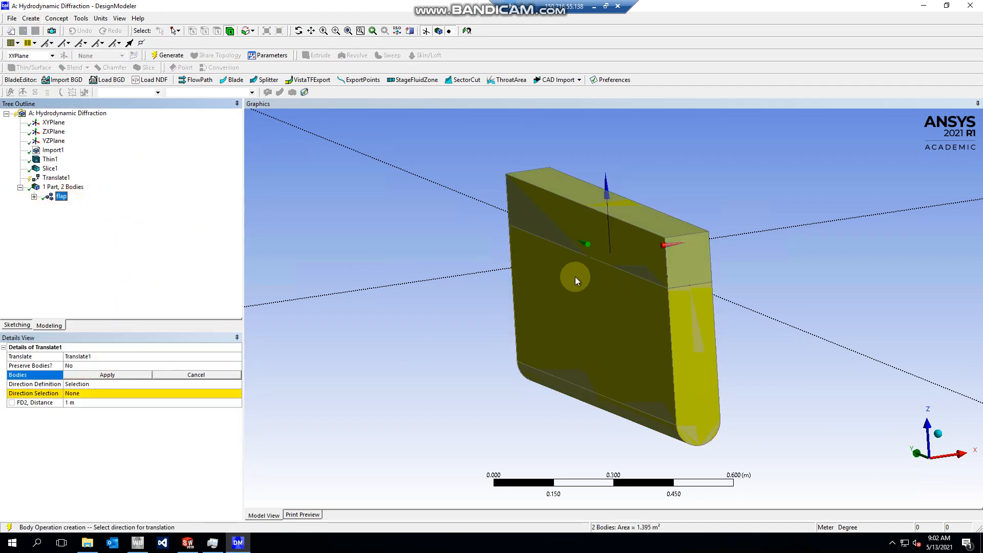
click(229, 31)
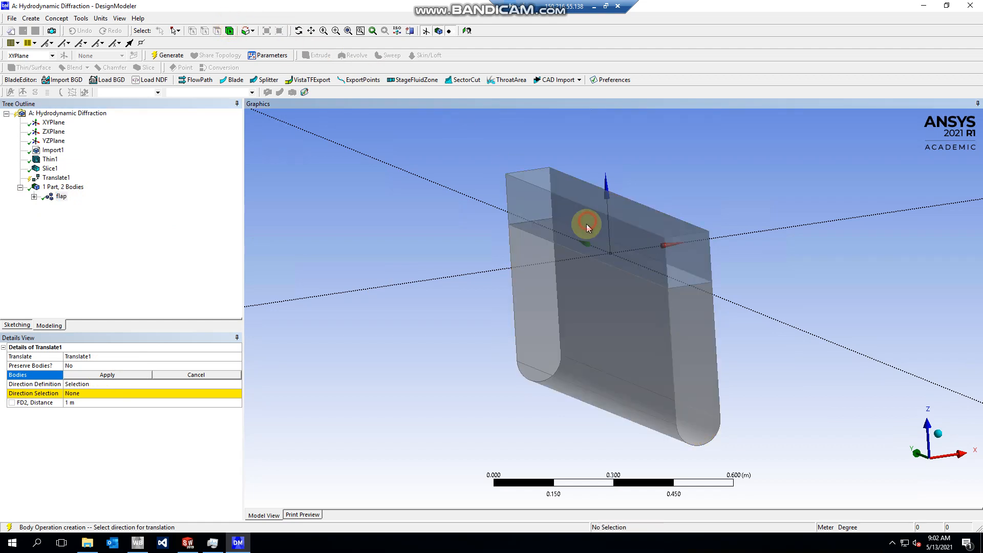
click(124, 374)
click(105, 377)
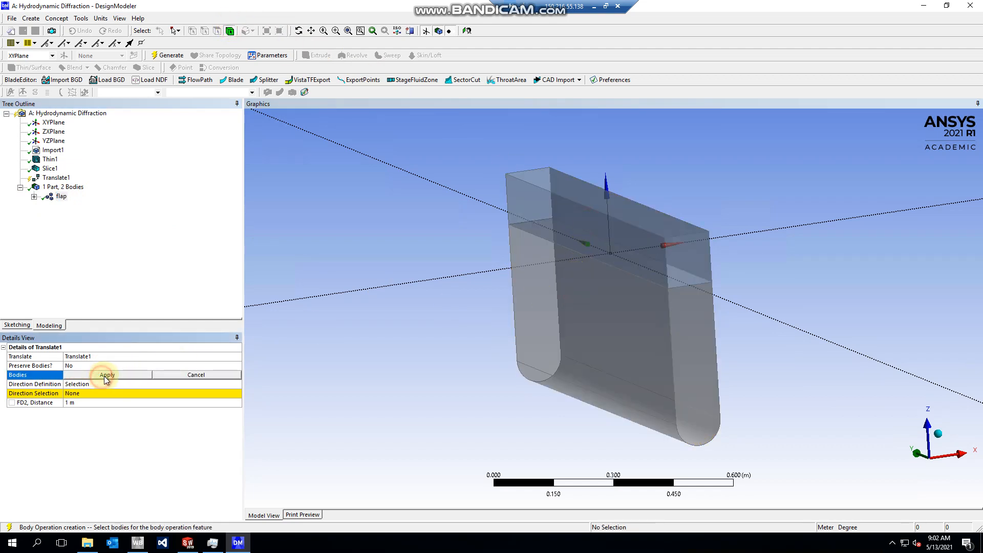
click(587, 311)
ctrl+click(584, 222)
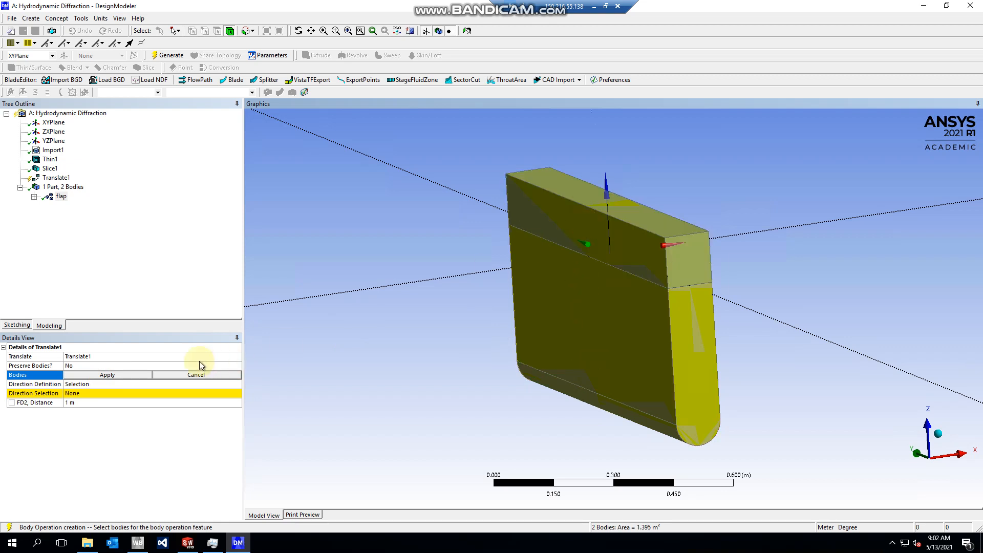
click(99, 375)
Step: Define the translation direction by coordinates and set the Z offset to -0.5 m
click(98, 398)
click(162, 385)
click(235, 384)
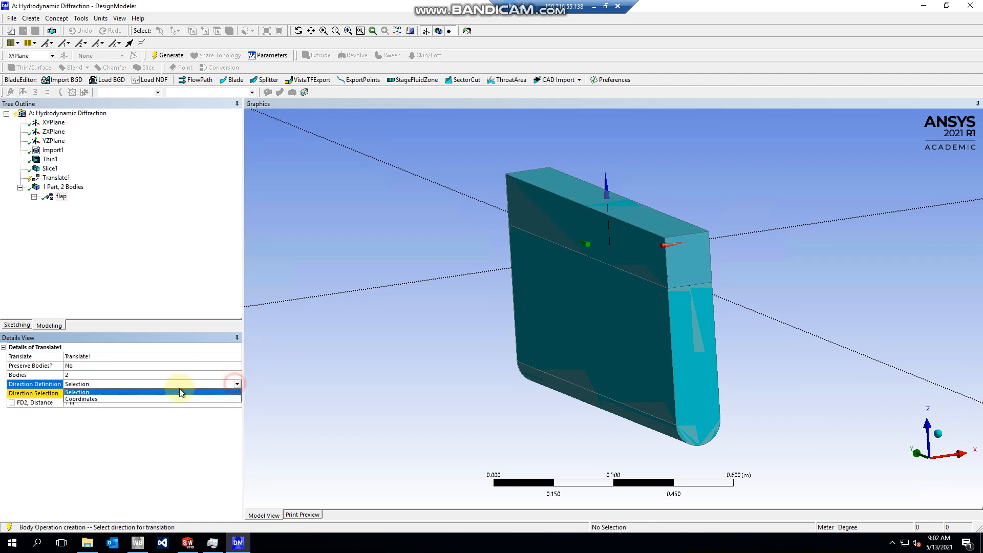
click(131, 397)
click(85, 411)
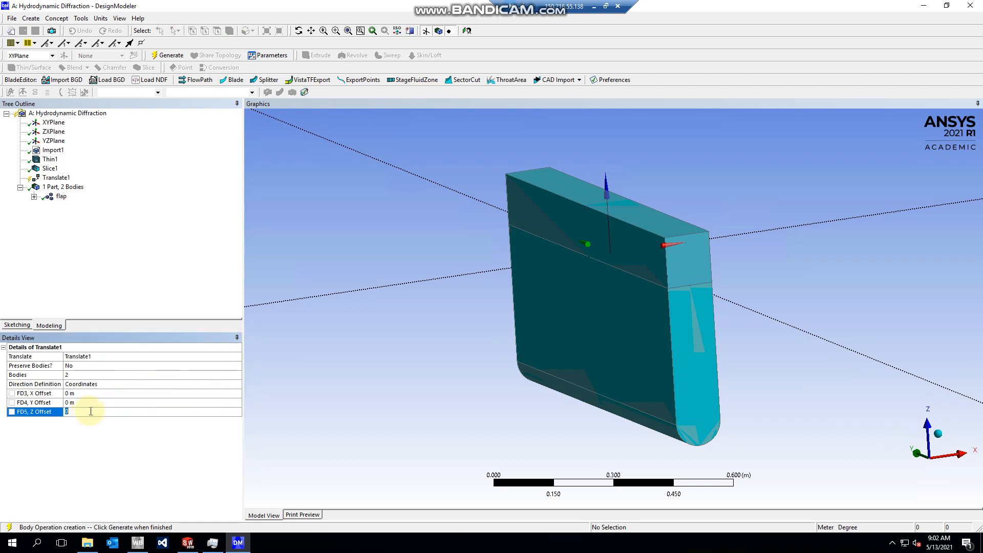
text(-5)
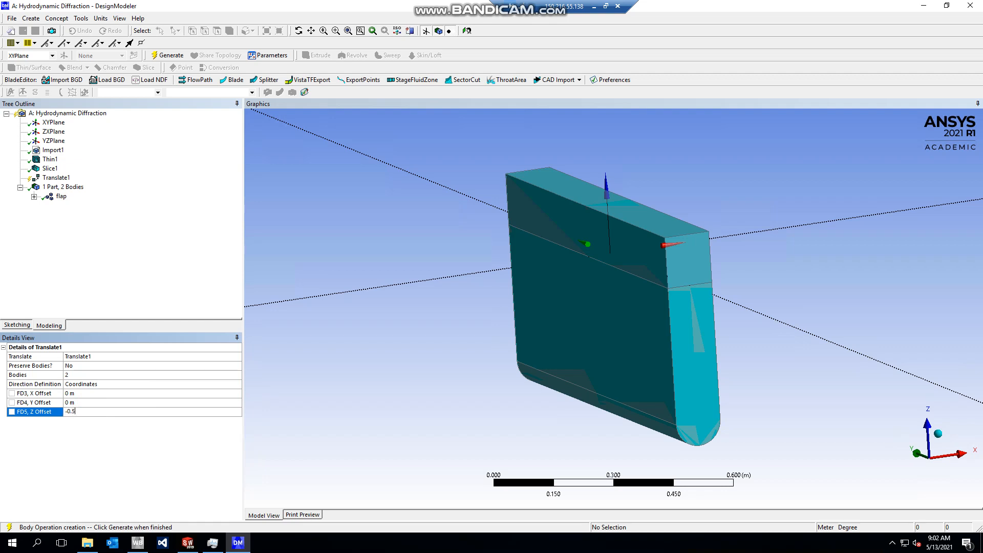
key(Return)
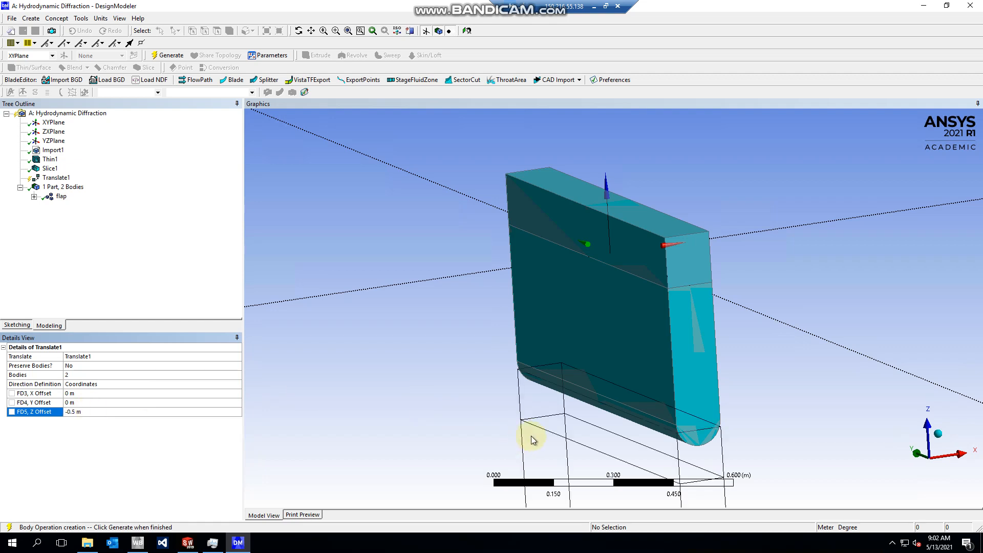
Step: Set the translation's Z offset to 0 m
scroll(609, 450, down, 3)
scroll(609, 450, up, 1)
click(68, 412)
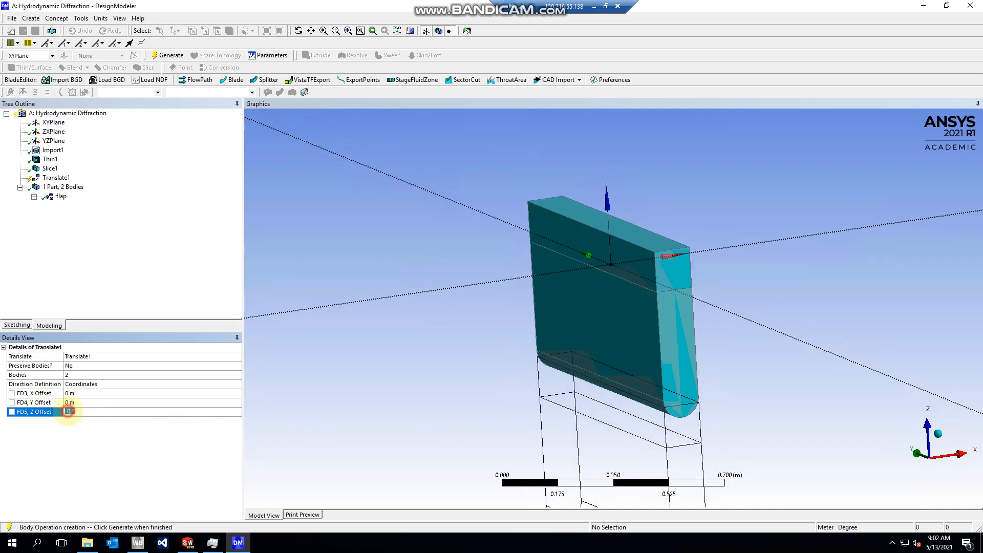
text(-0.)
text(0.)
key(Return)
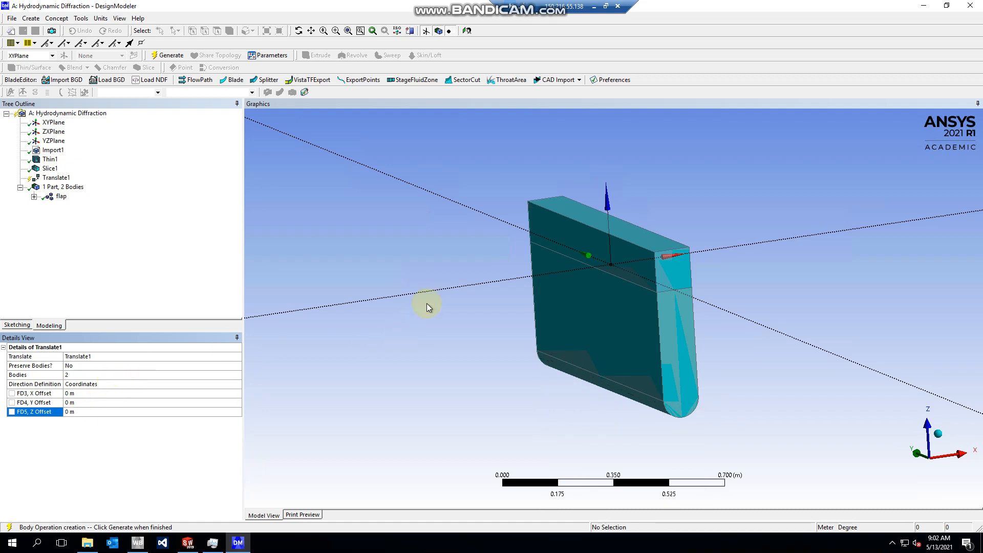
drag(504, 298, 504, 290)
drag(508, 244, 531, 255)
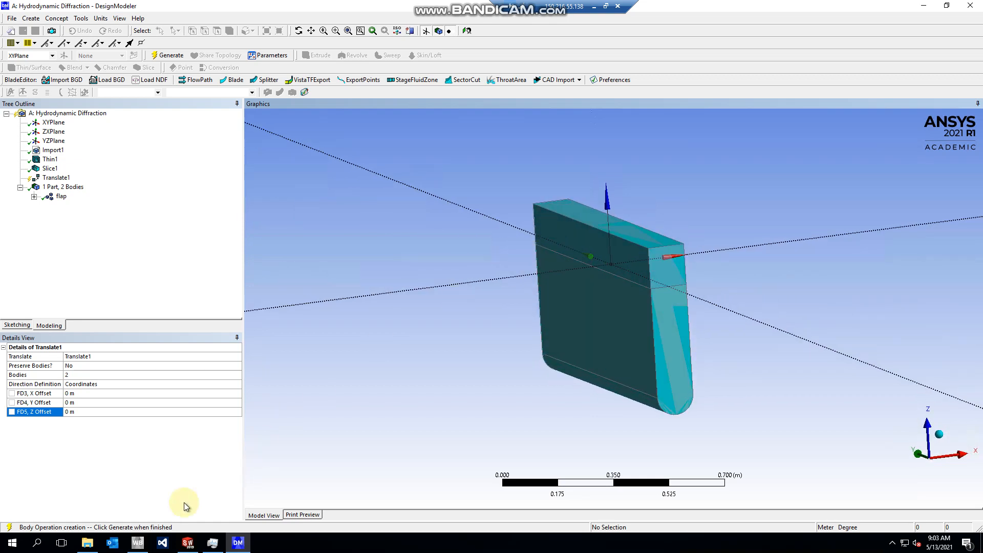
Step: Delete the ungenerated Translate feature from the model tree and select the flap part
click(137, 542)
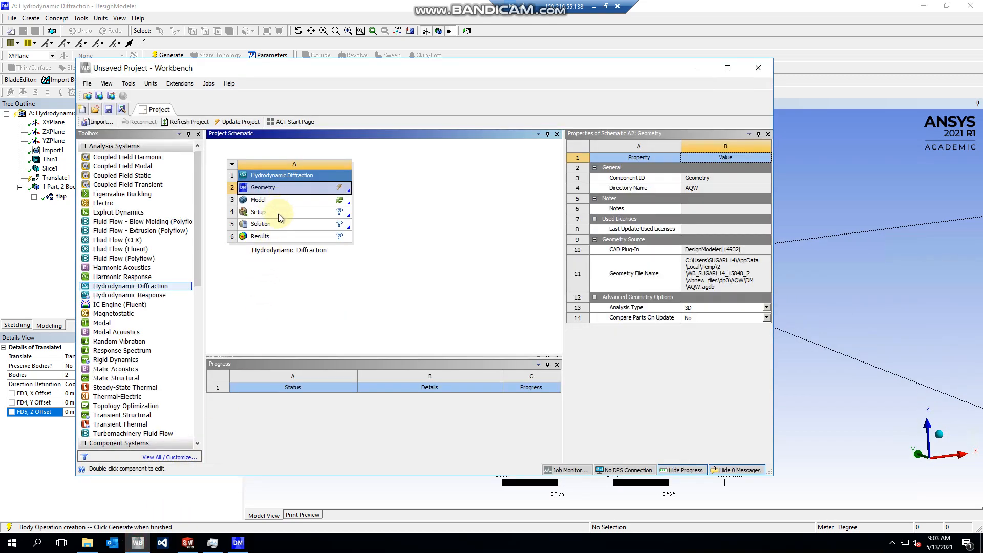
click(697, 68)
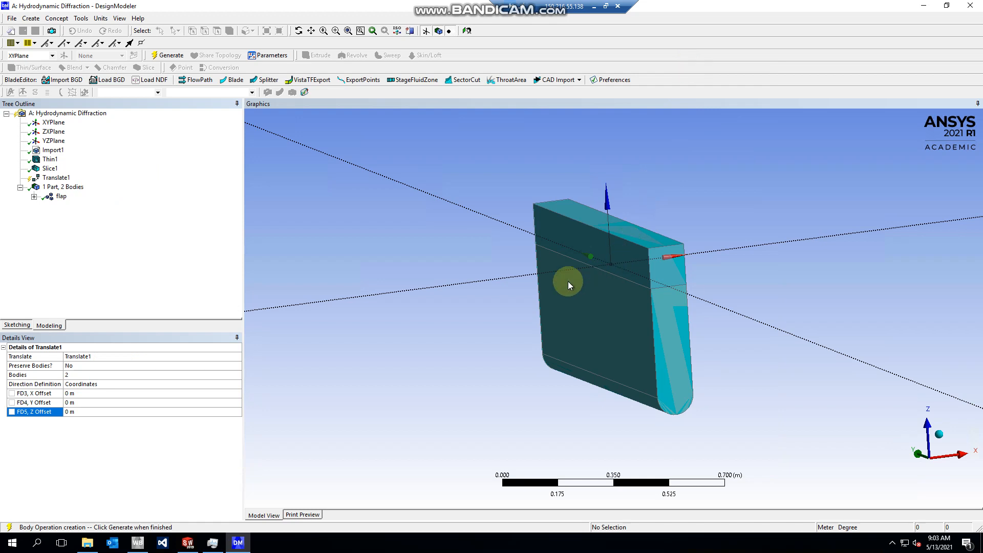
click(56, 178)
key(Delete)
key(Return)
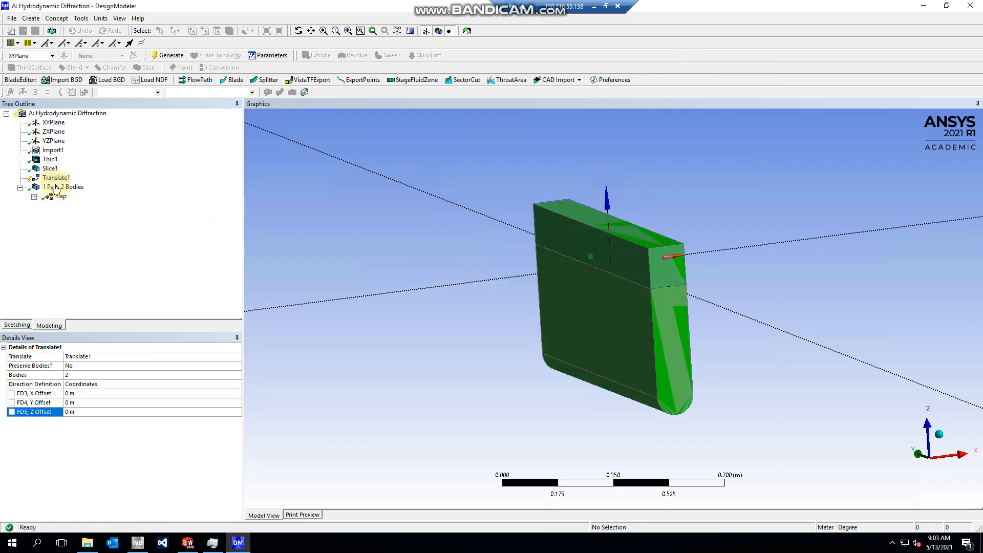
click(57, 188)
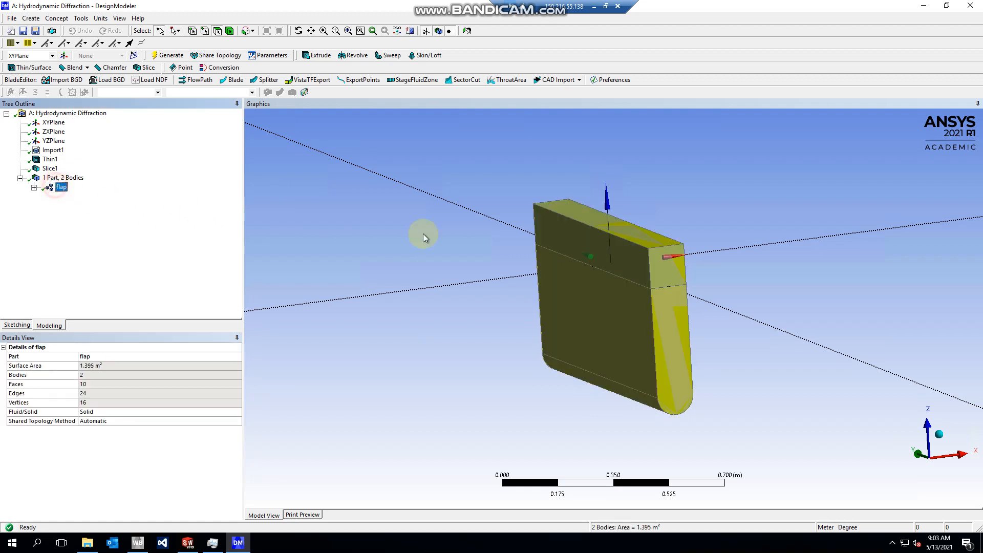